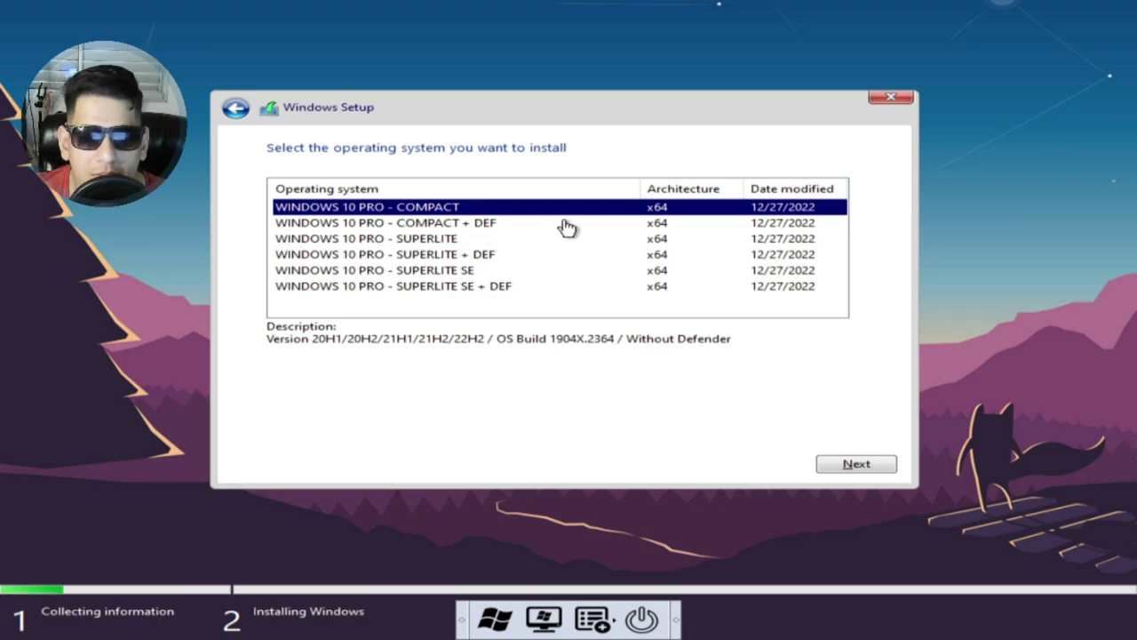
- Compare the descriptions of the available Windows editions and choose WINDOWS 10 PRO - SUPERLITE SE for installation
{"action": "left_click", "coordinate": [437, 227]}
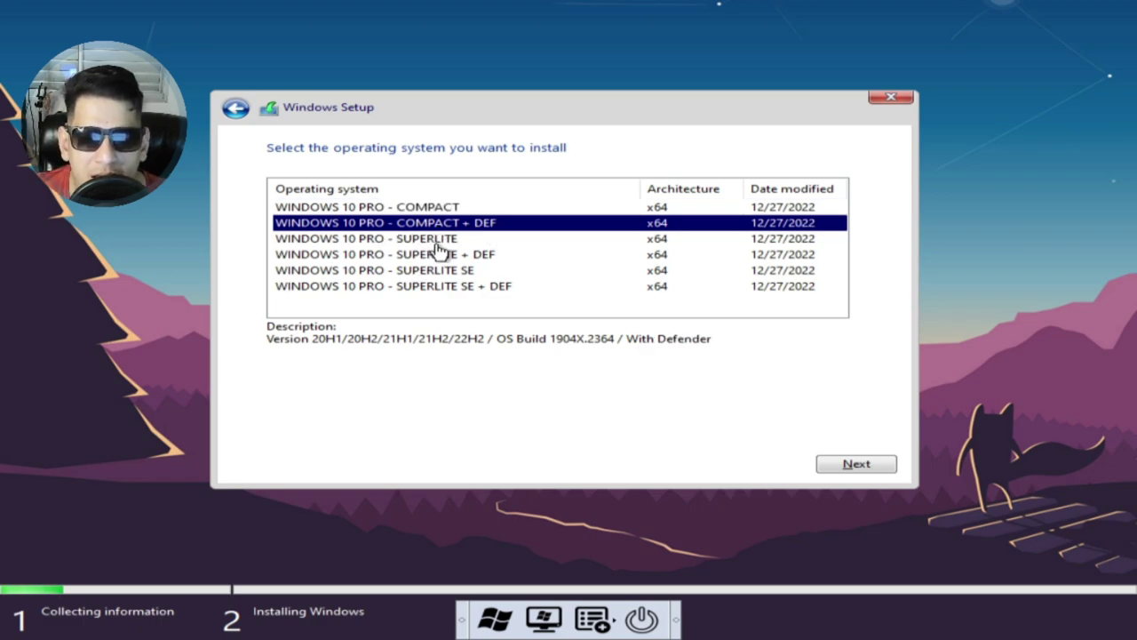
{"action": "left_click", "coordinate": [437, 240]}
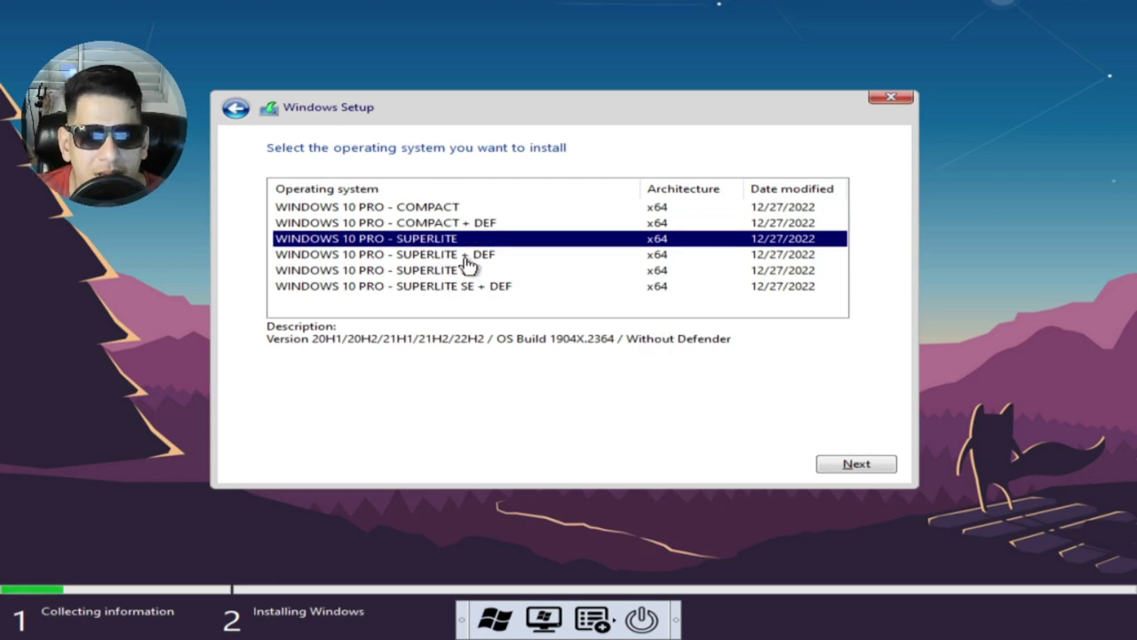
{"action": "left_click", "coordinate": [465, 257]}
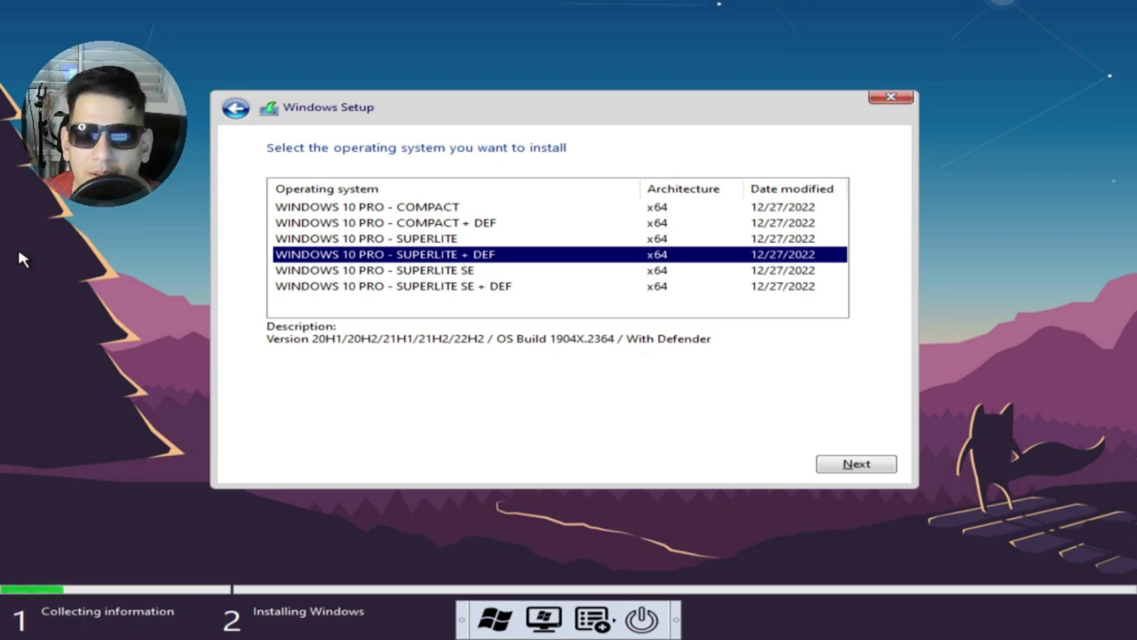
{"action": "left_click", "coordinate": [474, 274]}
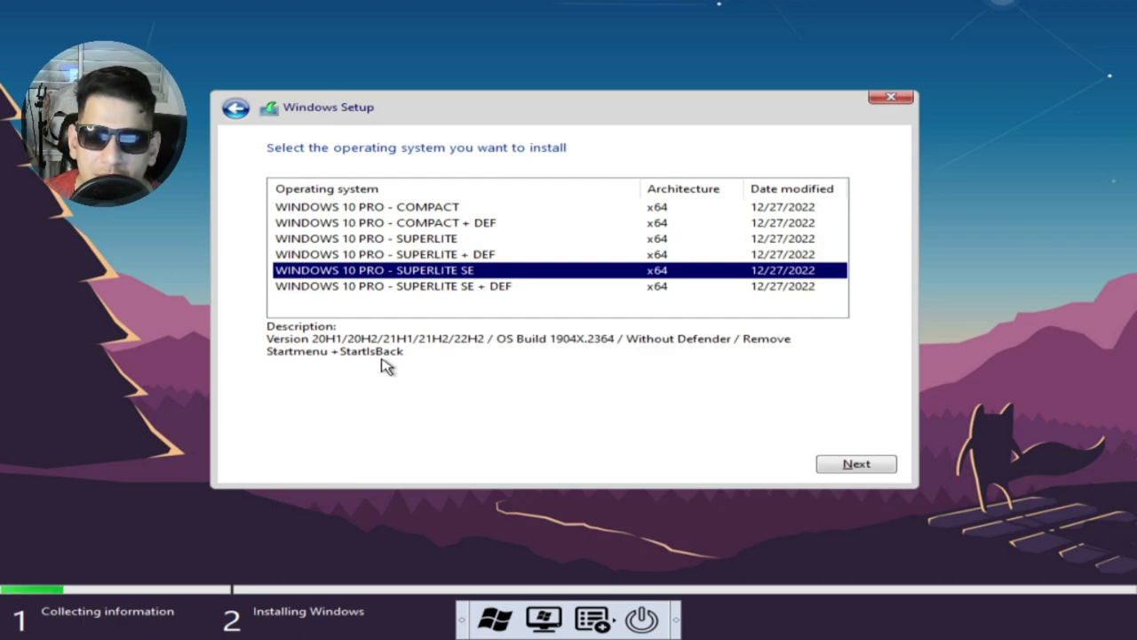
{"action": "left_click", "coordinate": [477, 296]}
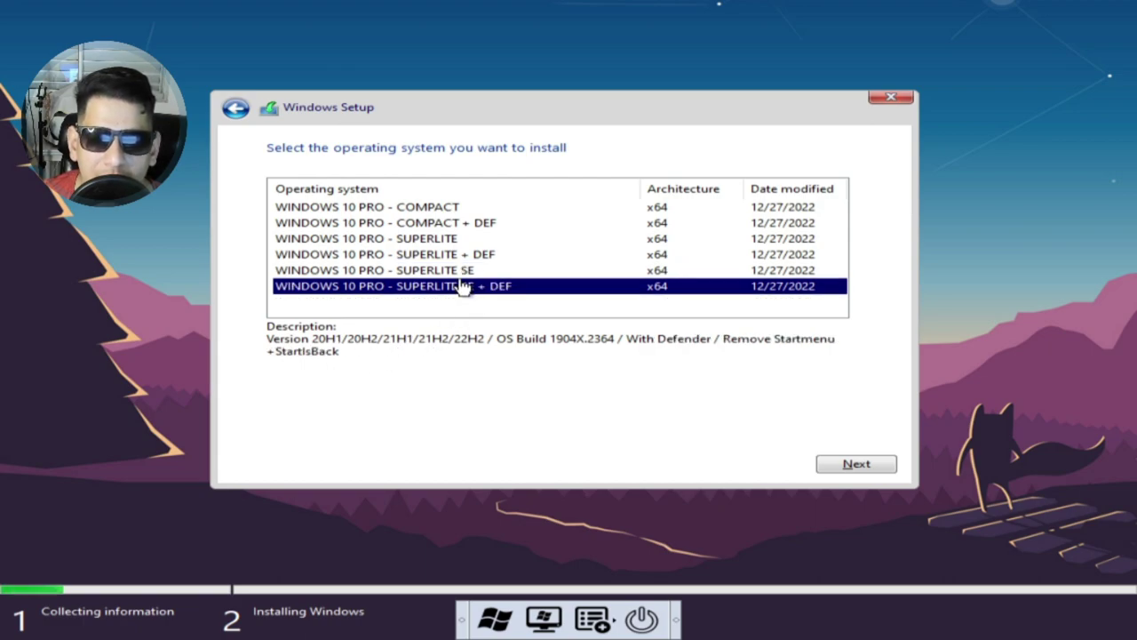
{"action": "left_click", "coordinate": [460, 271]}
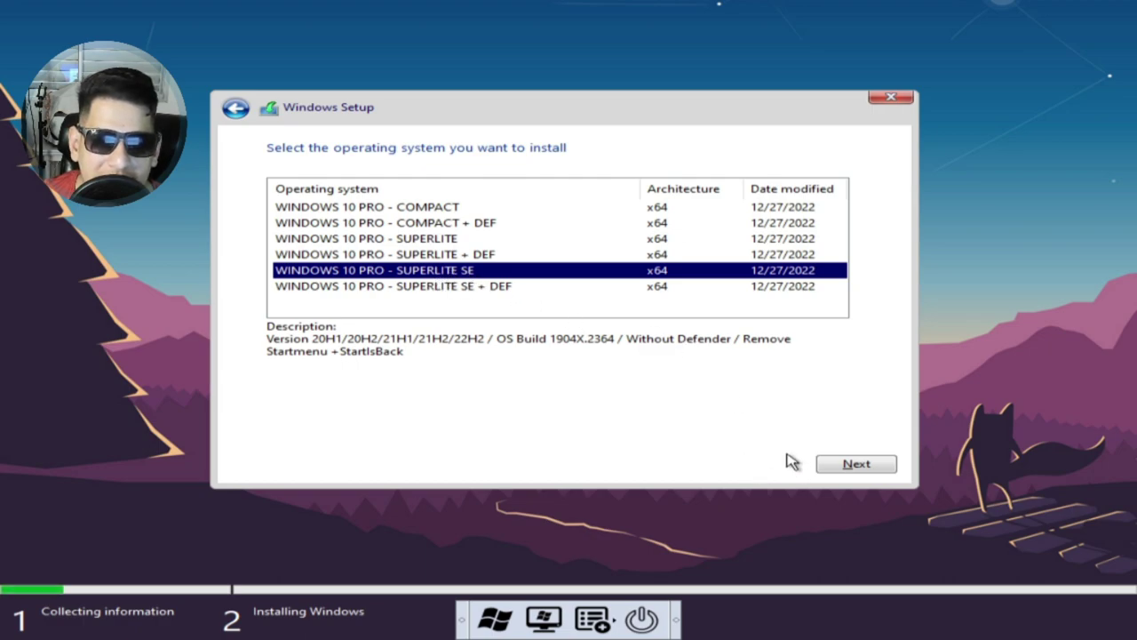
{"action": "left_click", "coordinate": [840, 473]}
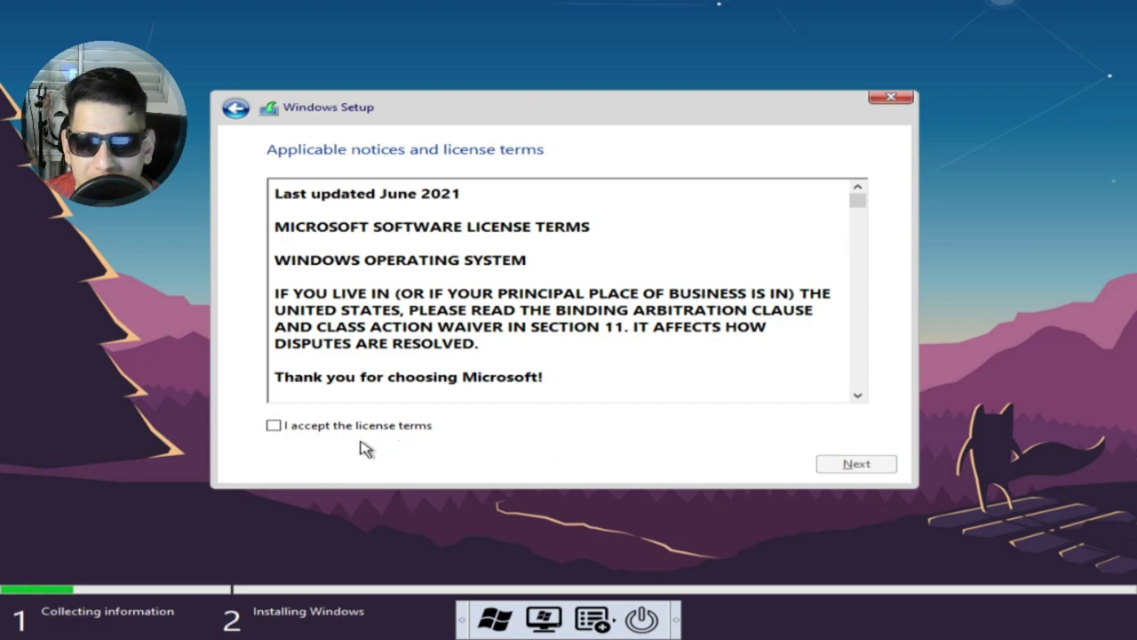
- Accept the license terms and proceed with a custom installation to the choice of target partition
{"action": "left_click", "coordinate": [268, 425]}
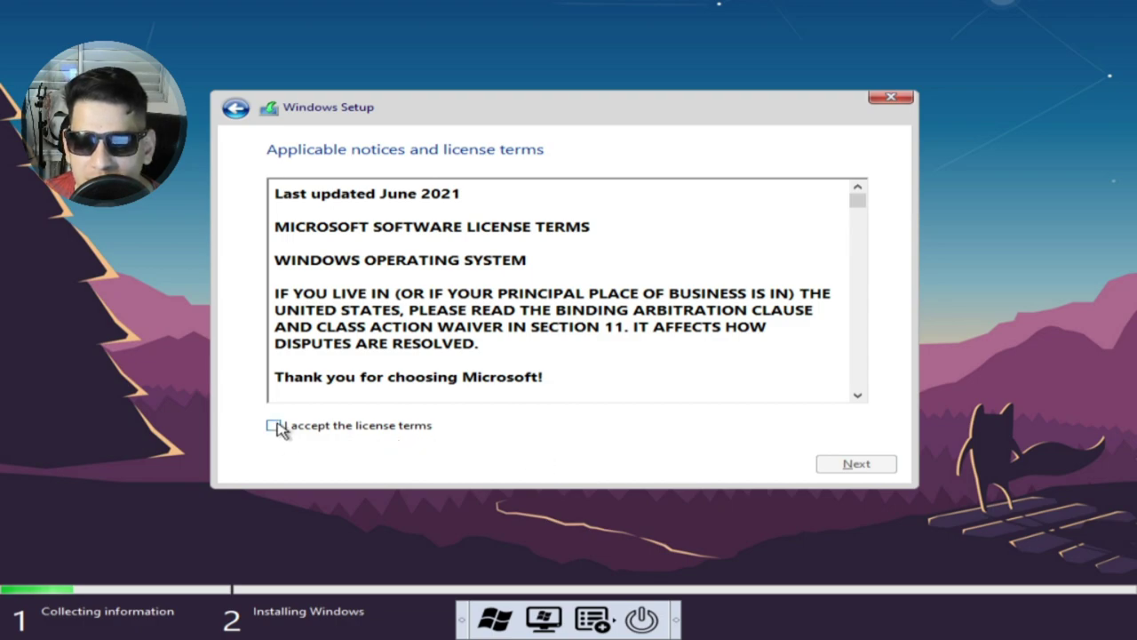
{"action": "left_click", "coordinate": [833, 466]}
{"action": "left_click", "coordinate": [519, 312]}
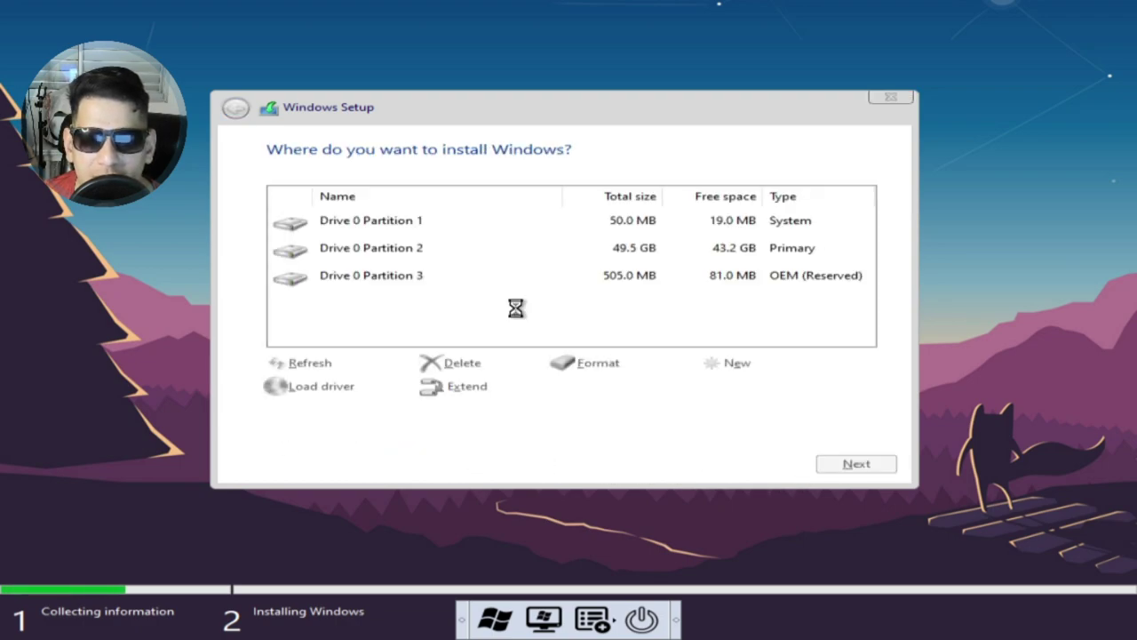
- Format Drive 0 Partition 3 and Drive 0 Partition 1, accepting the loss of their stored data
{"action": "left_click", "coordinate": [414, 282]}
{"action": "left_click", "coordinate": [613, 364]}
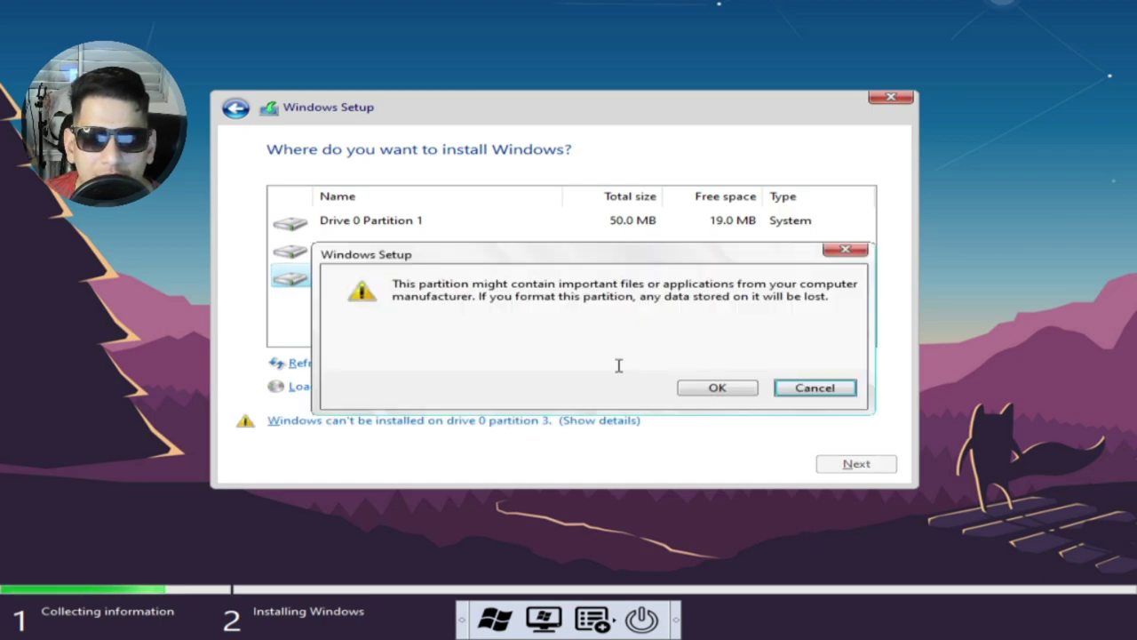
{"action": "left_click", "coordinate": [713, 385]}
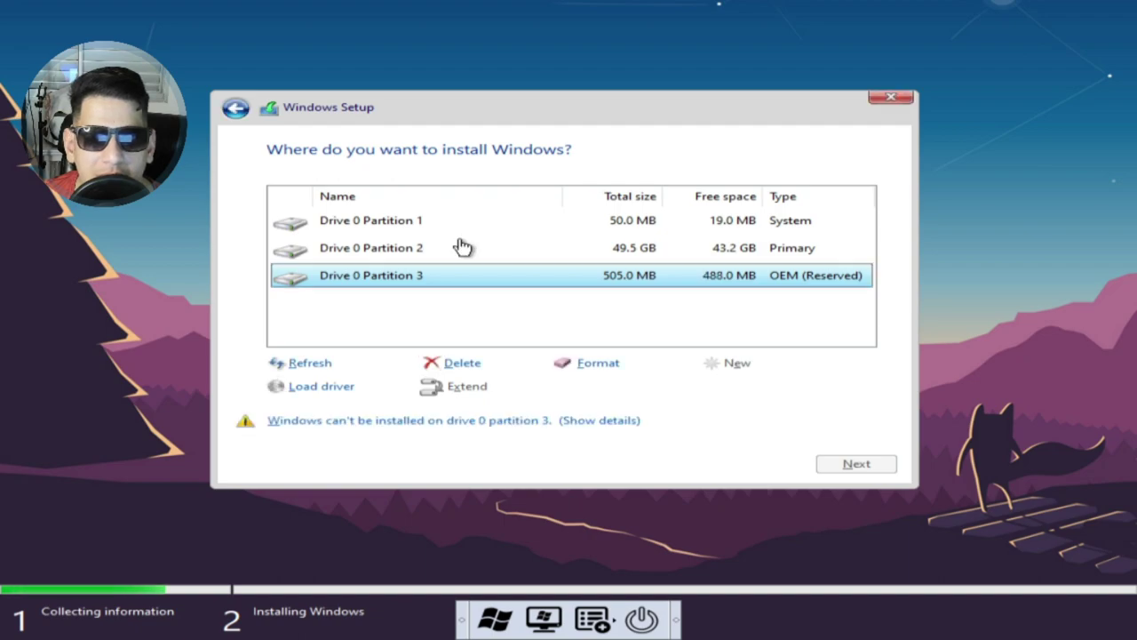
{"action": "left_click", "coordinate": [428, 224]}
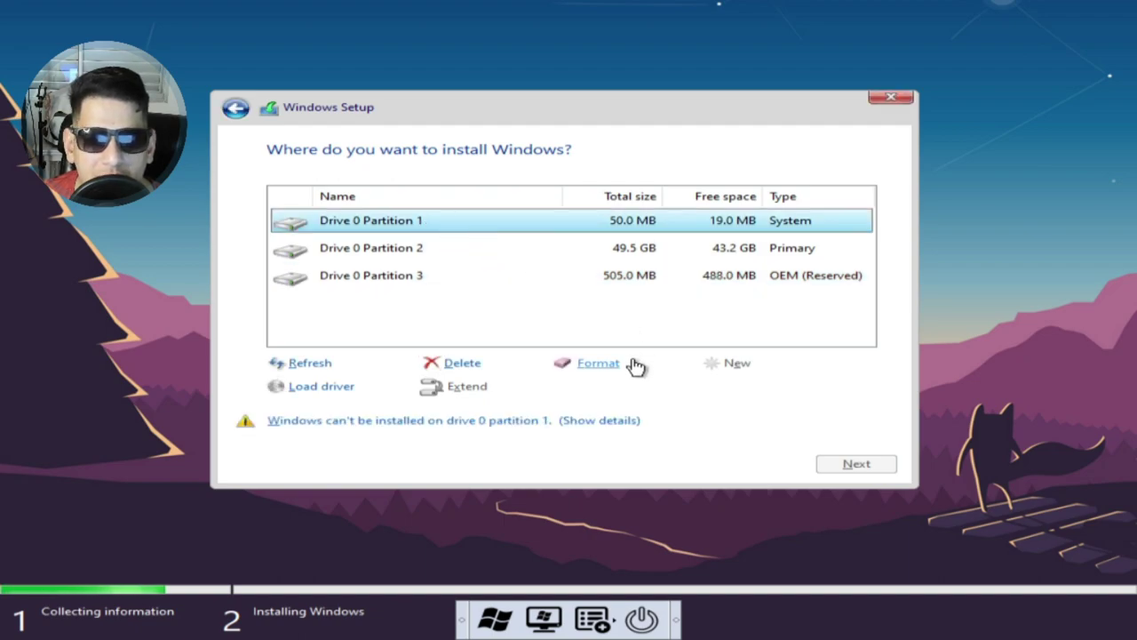
{"action": "left_click", "coordinate": [599, 367]}
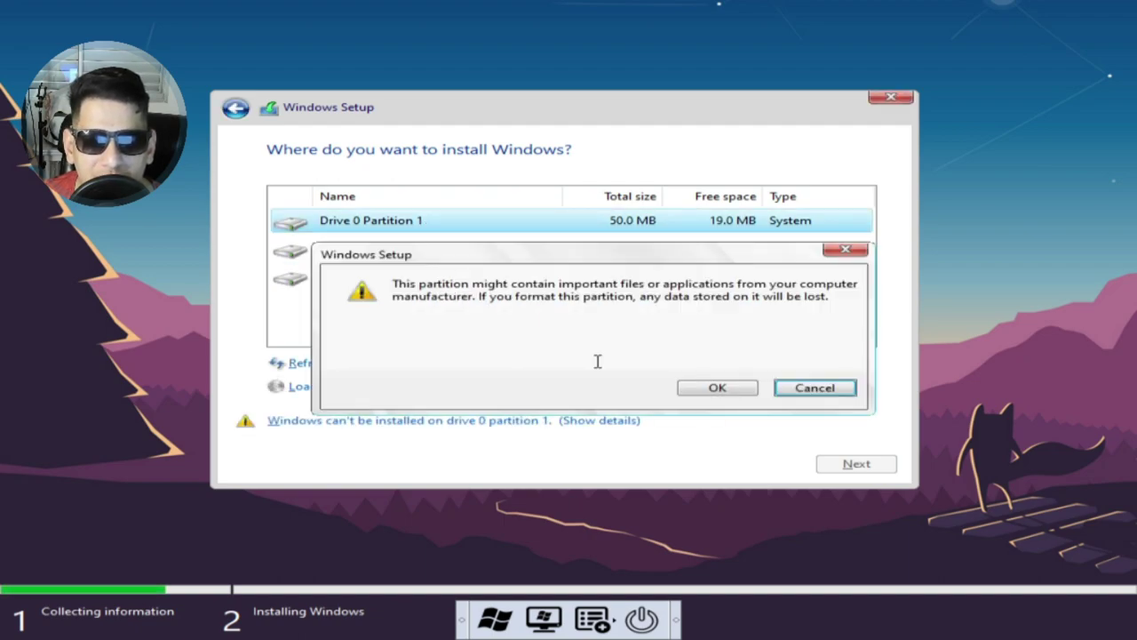
{"action": "left_click", "coordinate": [724, 389]}
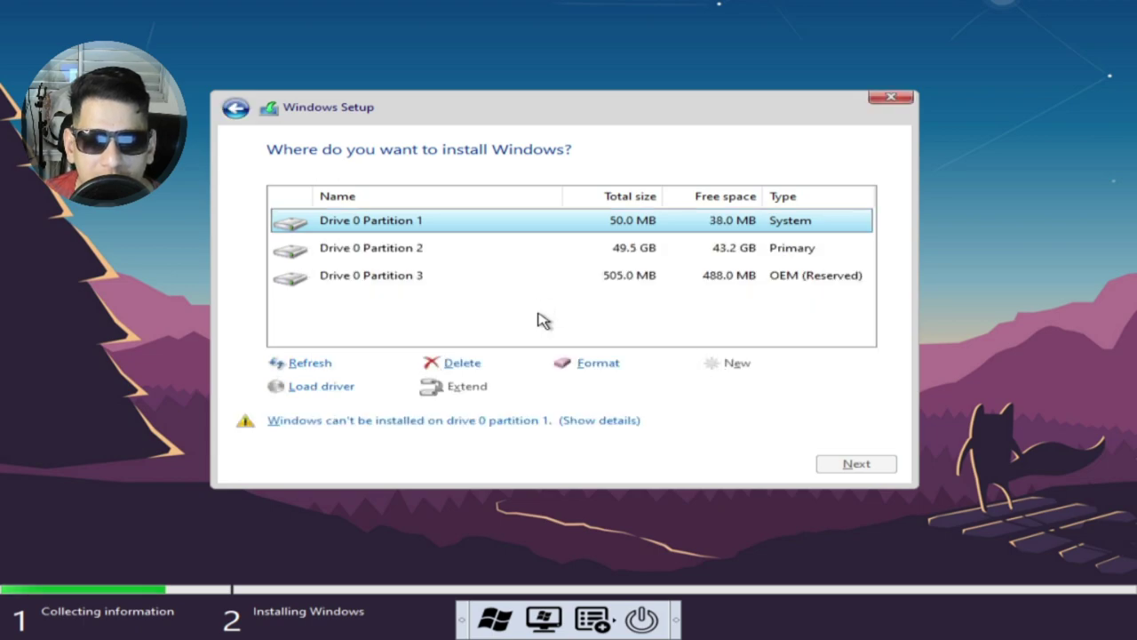
- Format Drive 0 Partition 2 and start installing Windows on it
{"action": "left_click", "coordinate": [442, 255]}
{"action": "left_click", "coordinate": [598, 364]}
{"action": "left_click", "coordinate": [724, 390]}
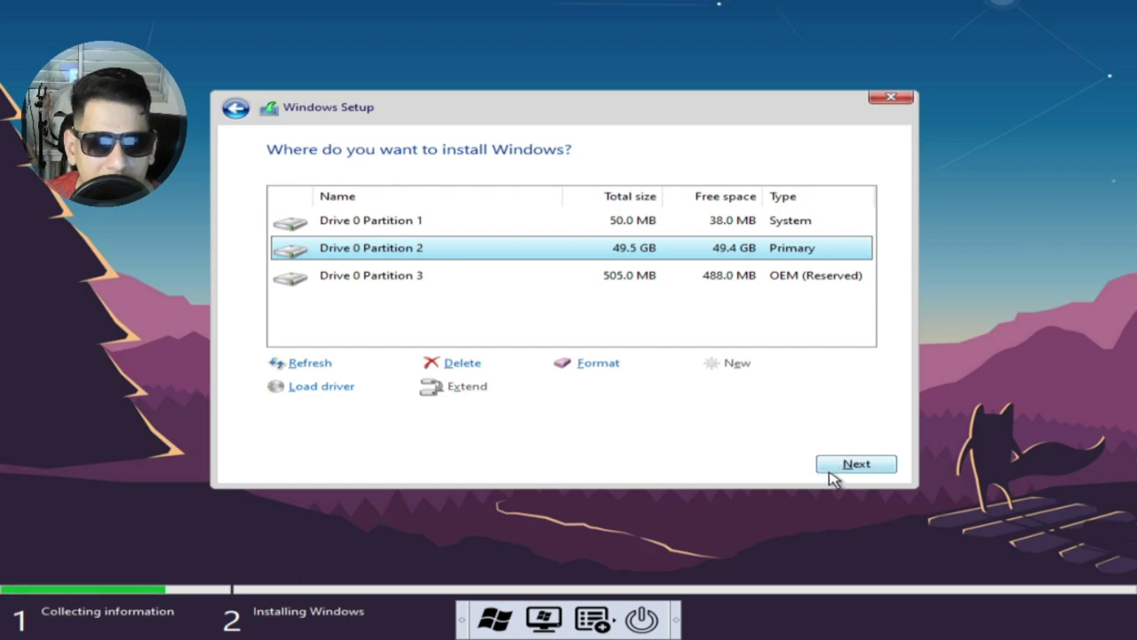
{"action": "left_click", "coordinate": [831, 471]}
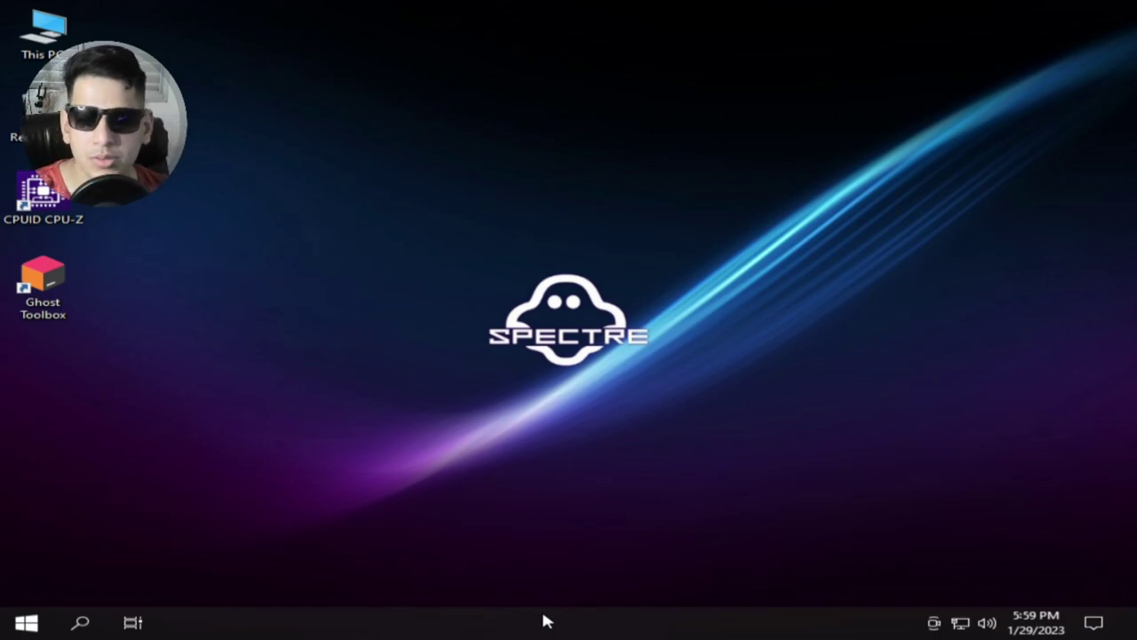
- Run winver on the new desktop to check the Windows version
{"action": "key", "text": "super+r"}
{"action": "type", "text": "w"}
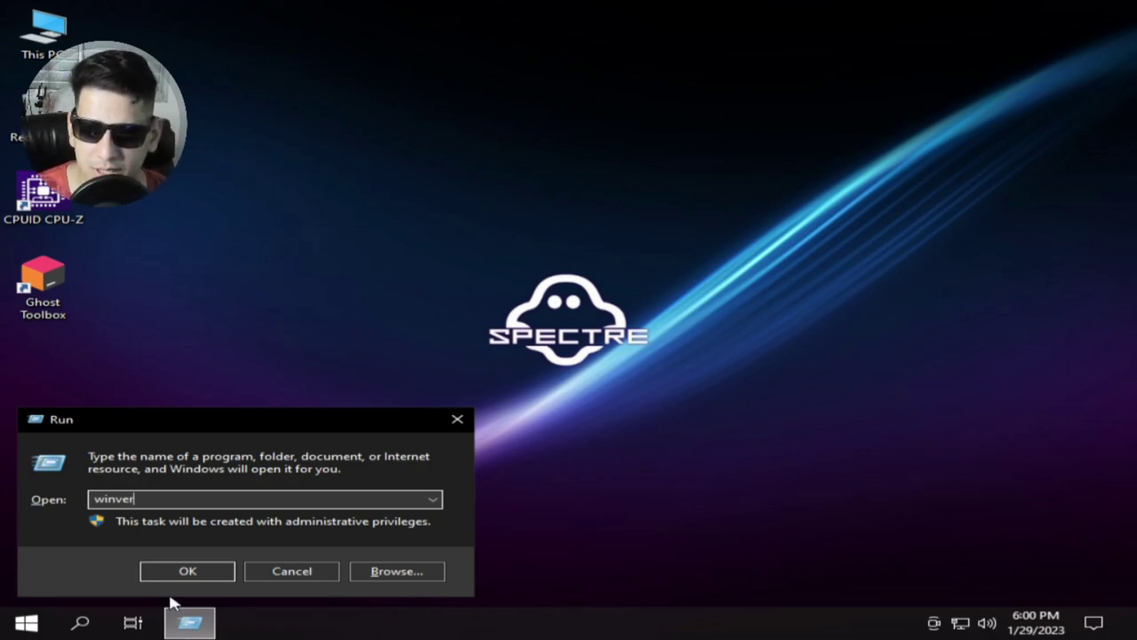
{"action": "left_click", "coordinate": [194, 575]}
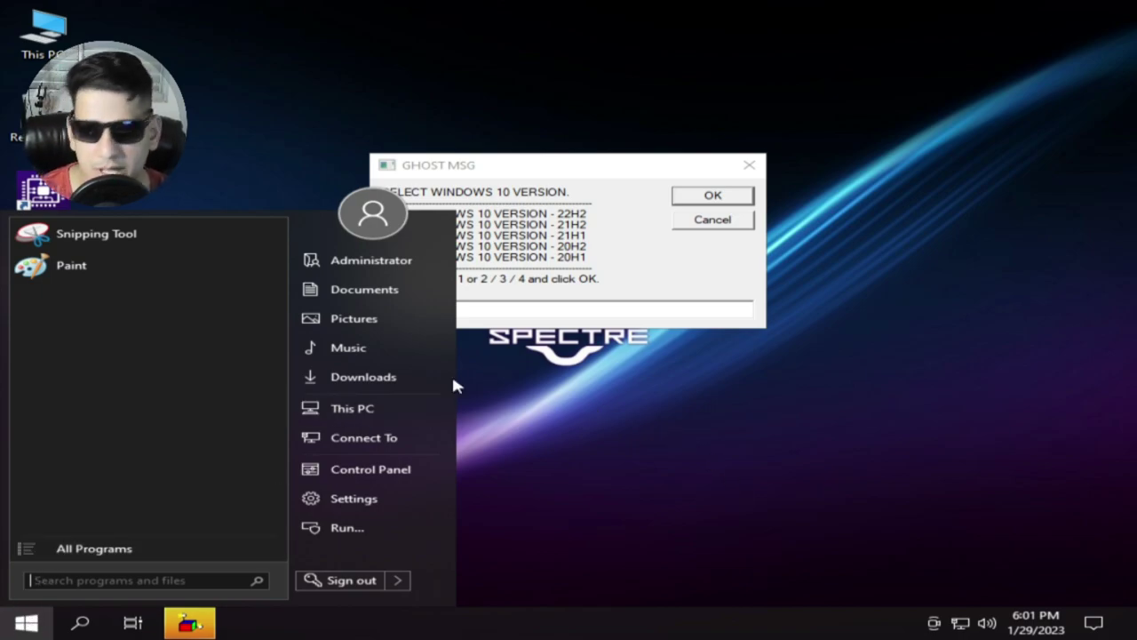
- Choose option 1, Windows 10 version 22H2, in the version prompt and accept the required restart
{"action": "left_click", "coordinate": [647, 270]}
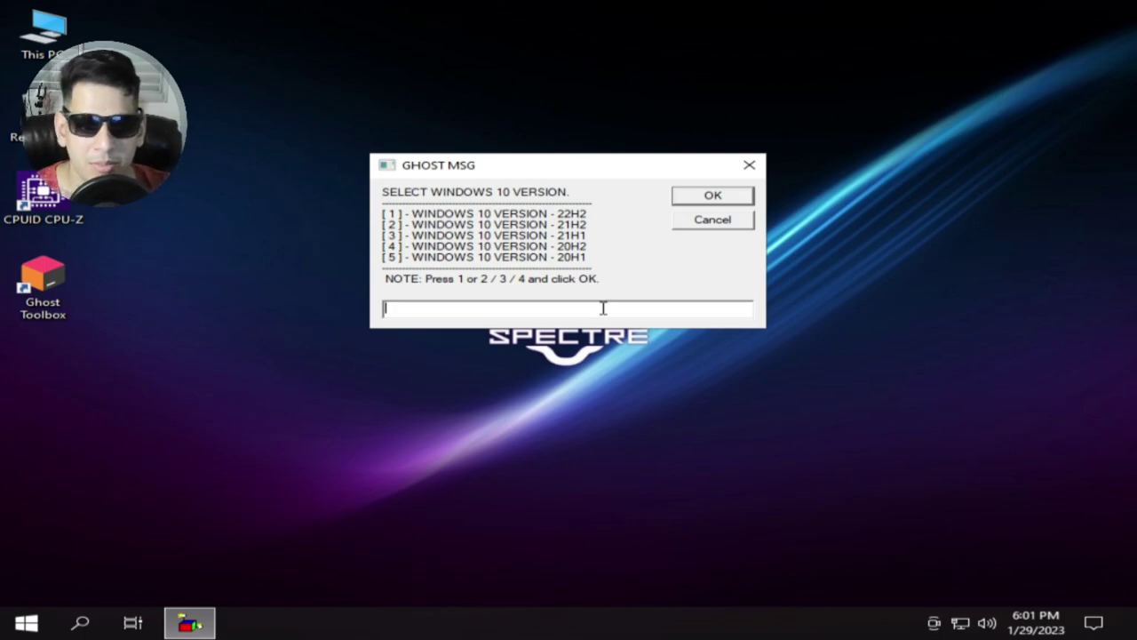
{"action": "type", "text": "1"}
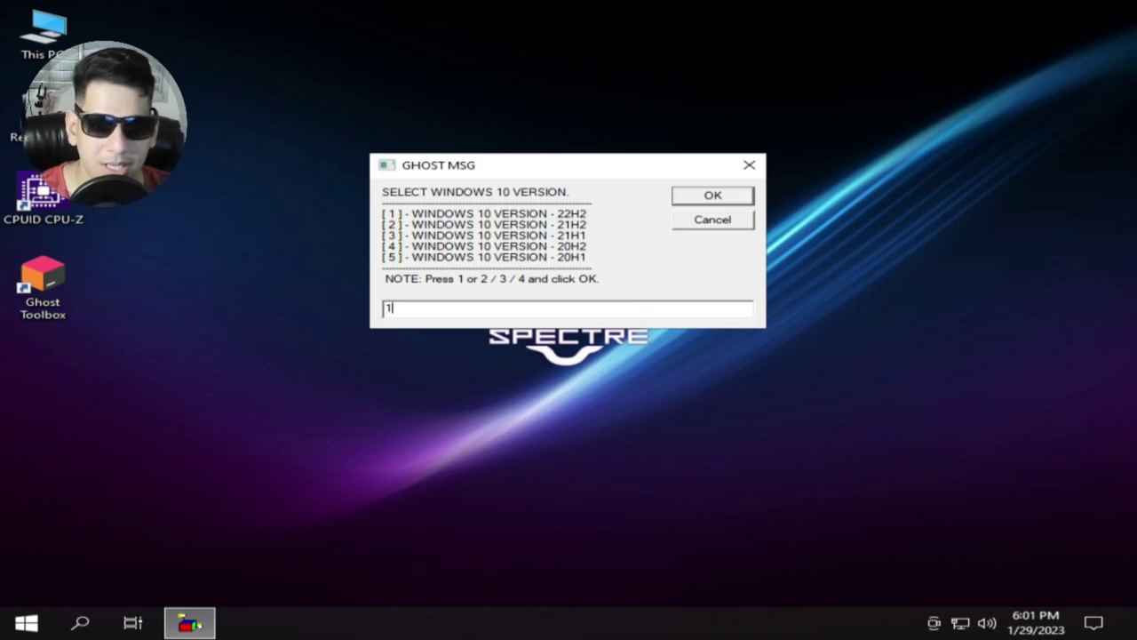
{"action": "left_click", "coordinate": [727, 203]}
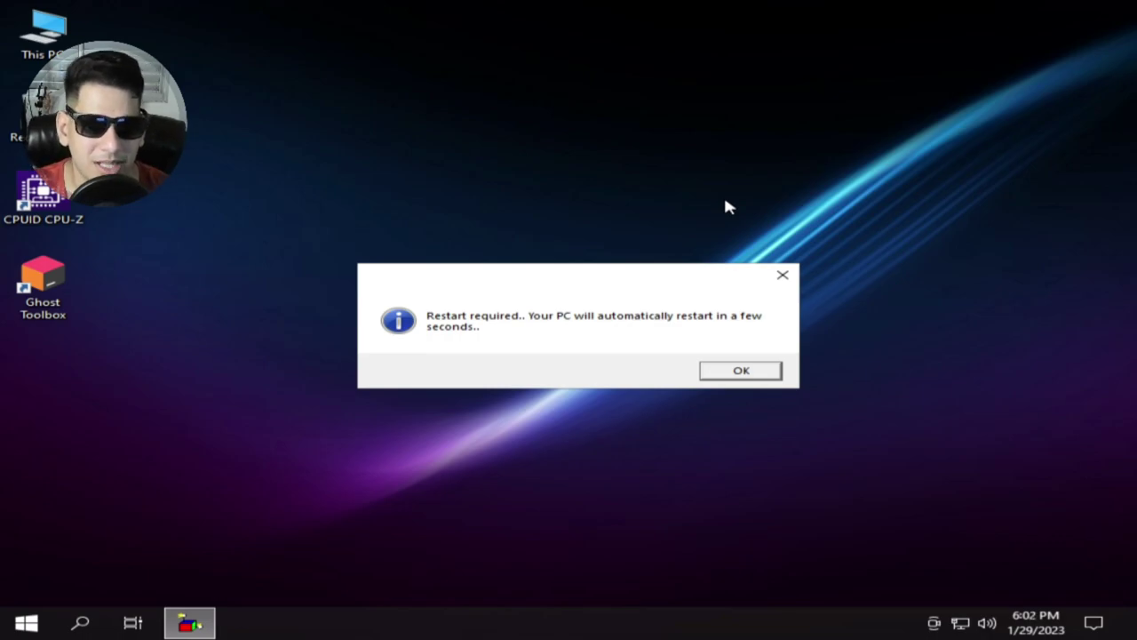
{"action": "left_click", "coordinate": [769, 377]}
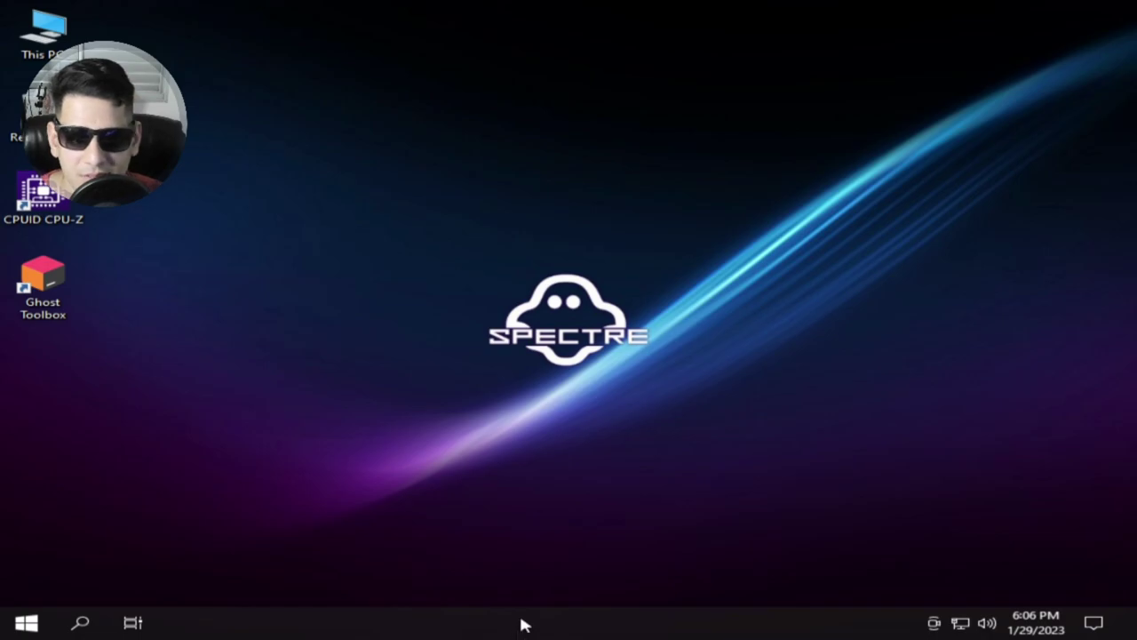
- Open the Run dialog, and examine the CPU performance in Task Manager's detailed view before closing Task Manager
{"action": "key", "text": "super+r"}
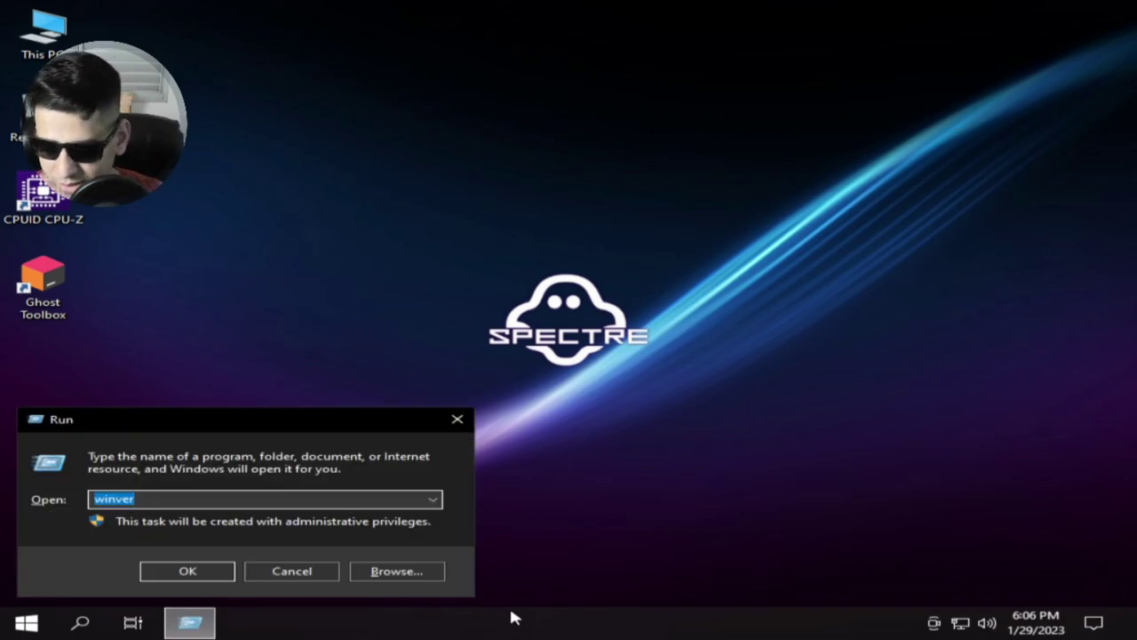
{"action": "right_click", "coordinate": [499, 614]}
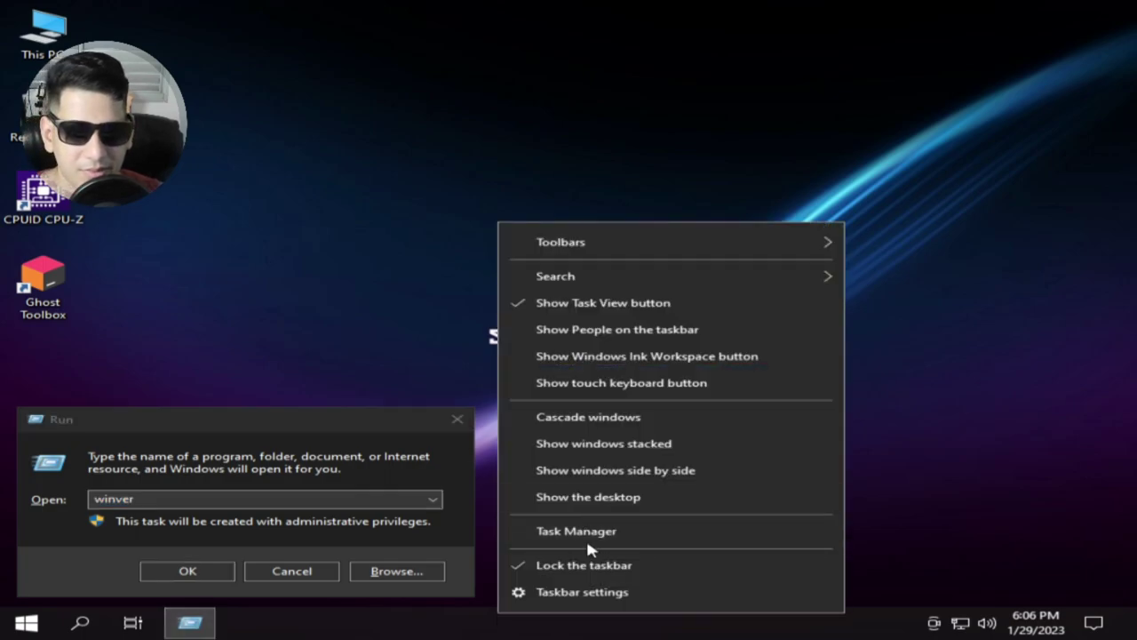
{"action": "left_click", "coordinate": [602, 537]}
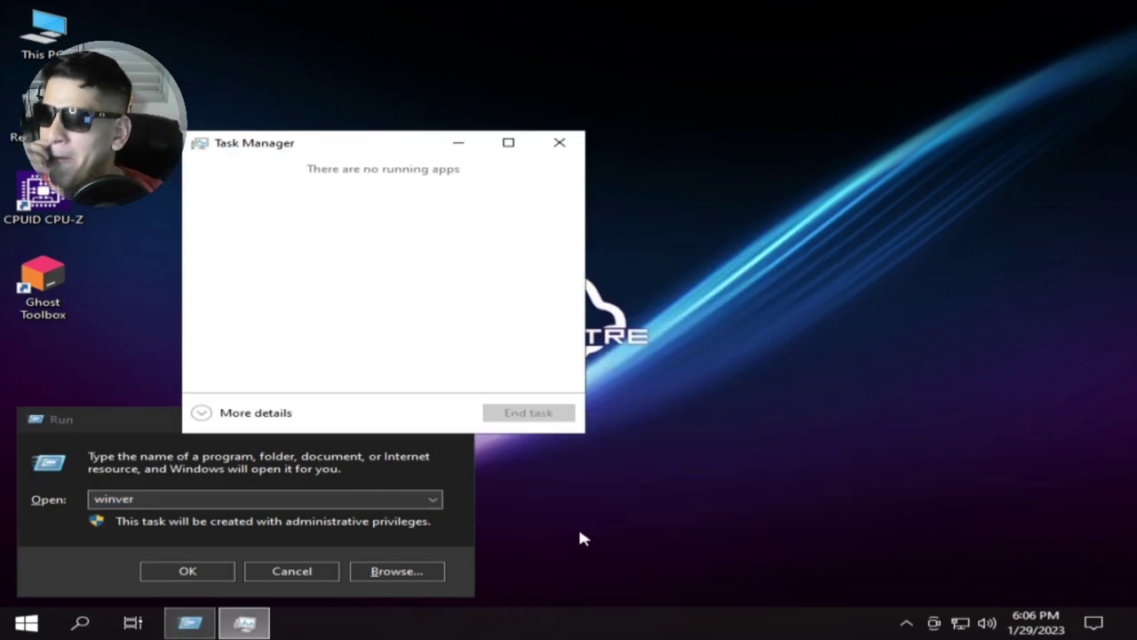
{"action": "left_click", "coordinate": [219, 413]}
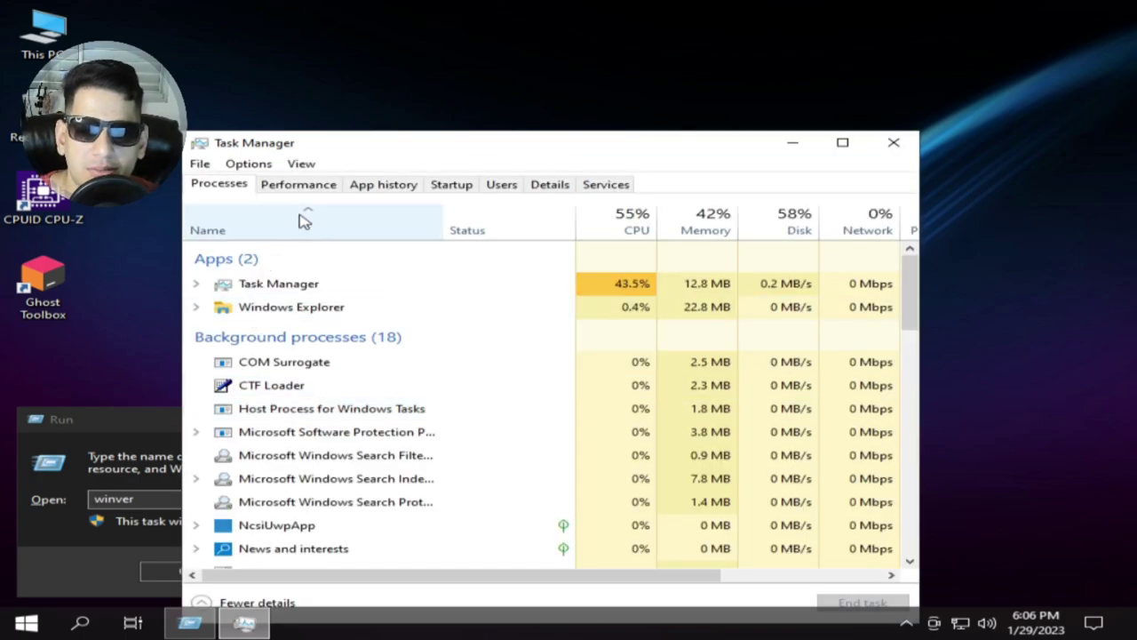
{"action": "left_click", "coordinate": [307, 189]}
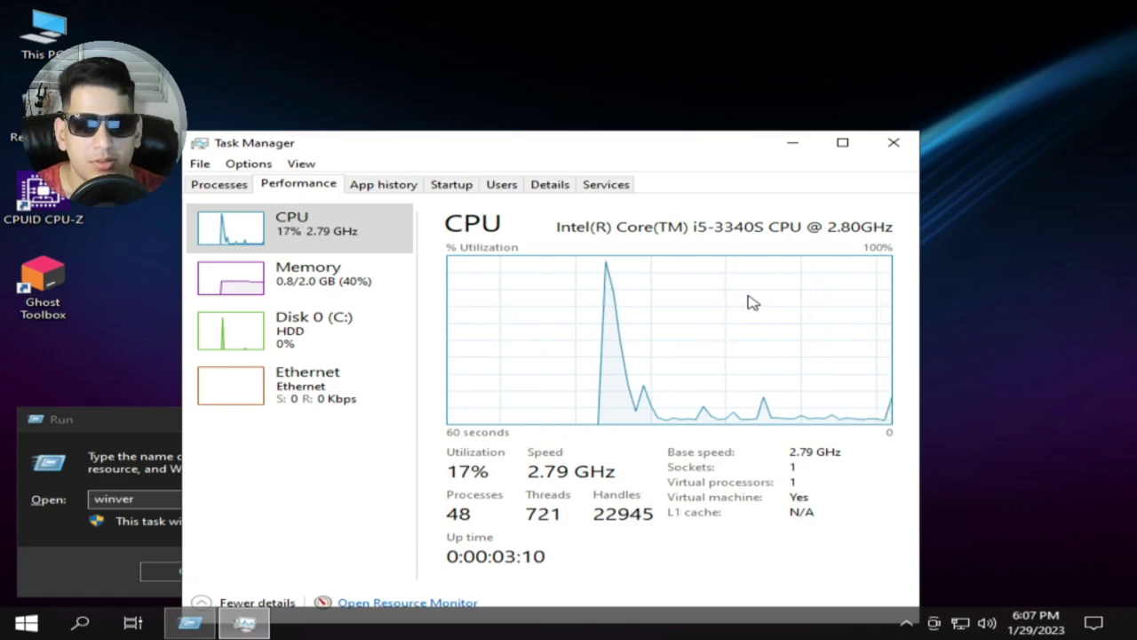
{"action": "left_click", "coordinate": [901, 149]}
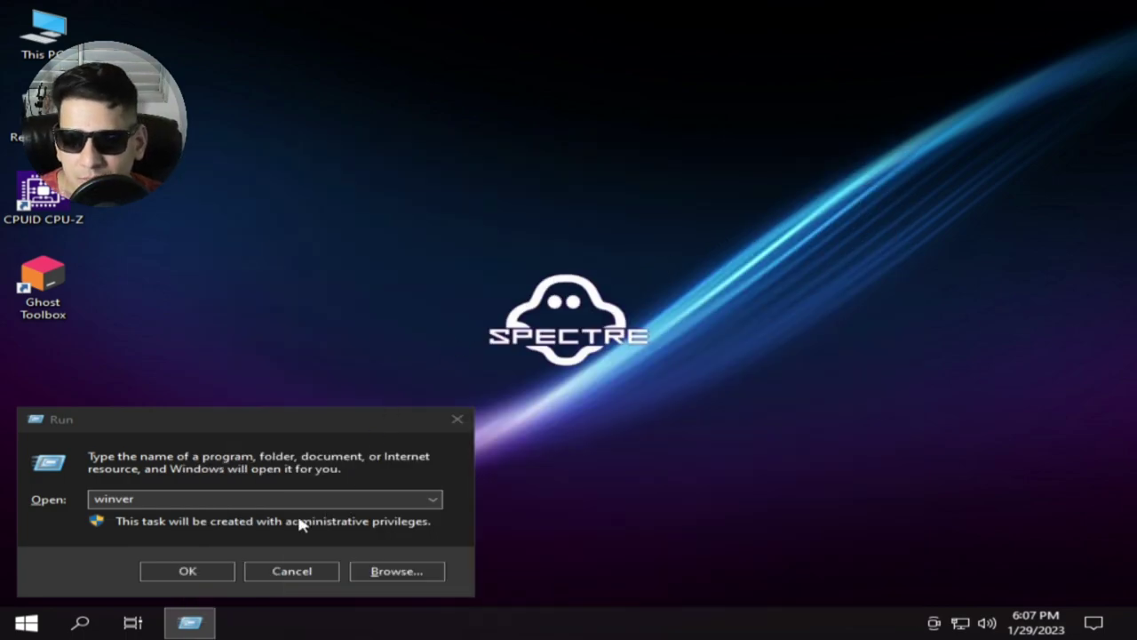
- Run winver and open Control Panel, moving the About Windows window aside to read the version before closing it
{"action": "left_click", "coordinate": [186, 569]}
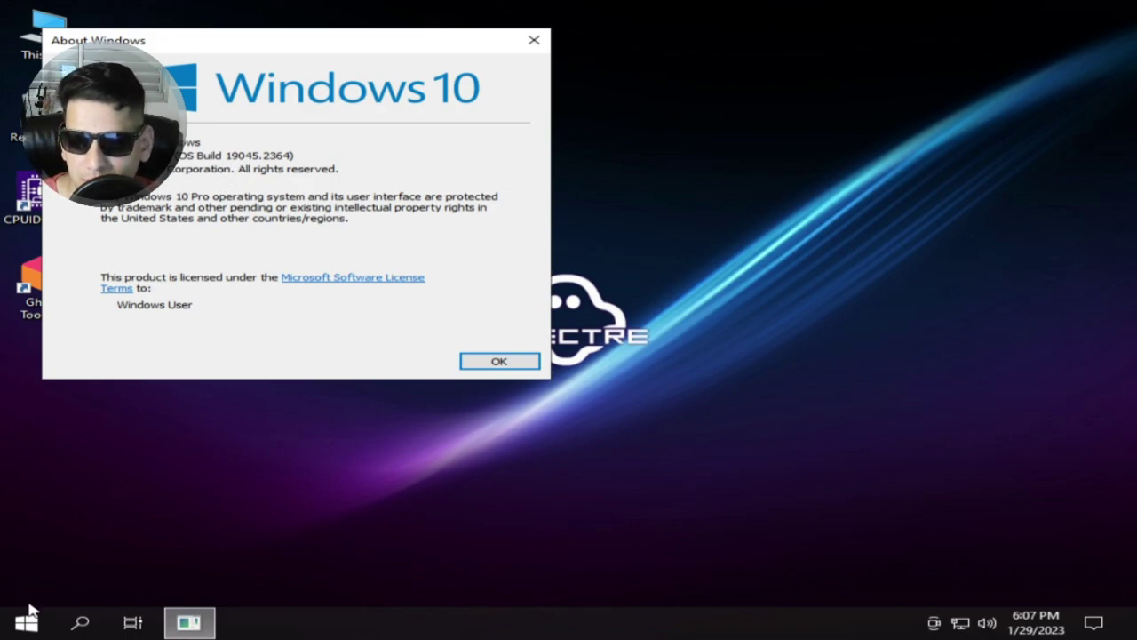
{"action": "left_click", "coordinate": [42, 625]}
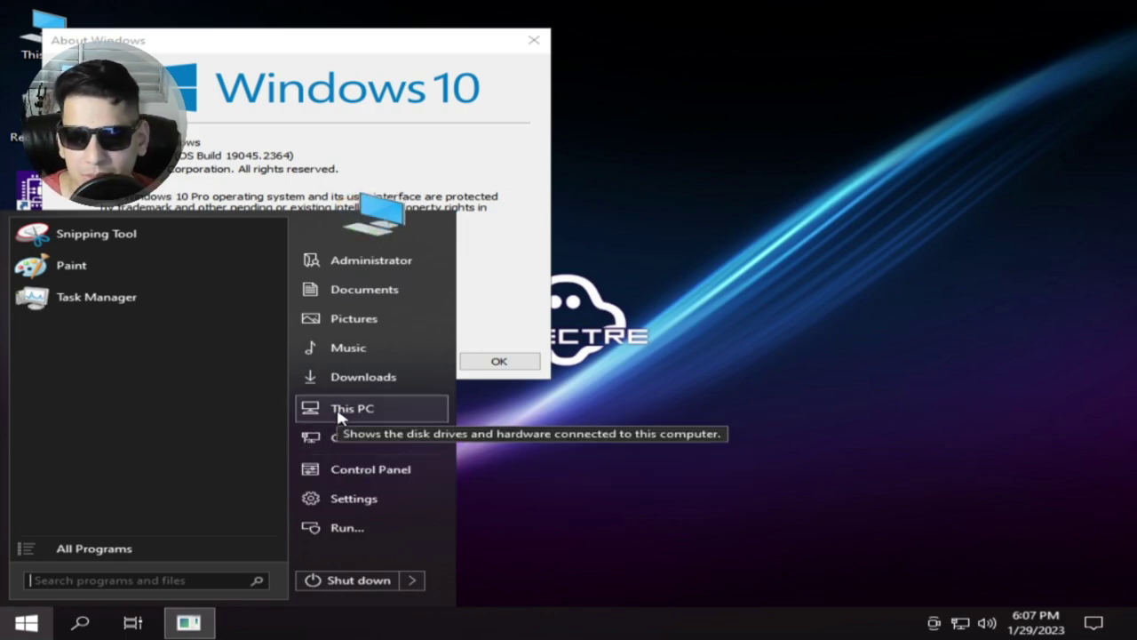
{"action": "left_click", "coordinate": [376, 470]}
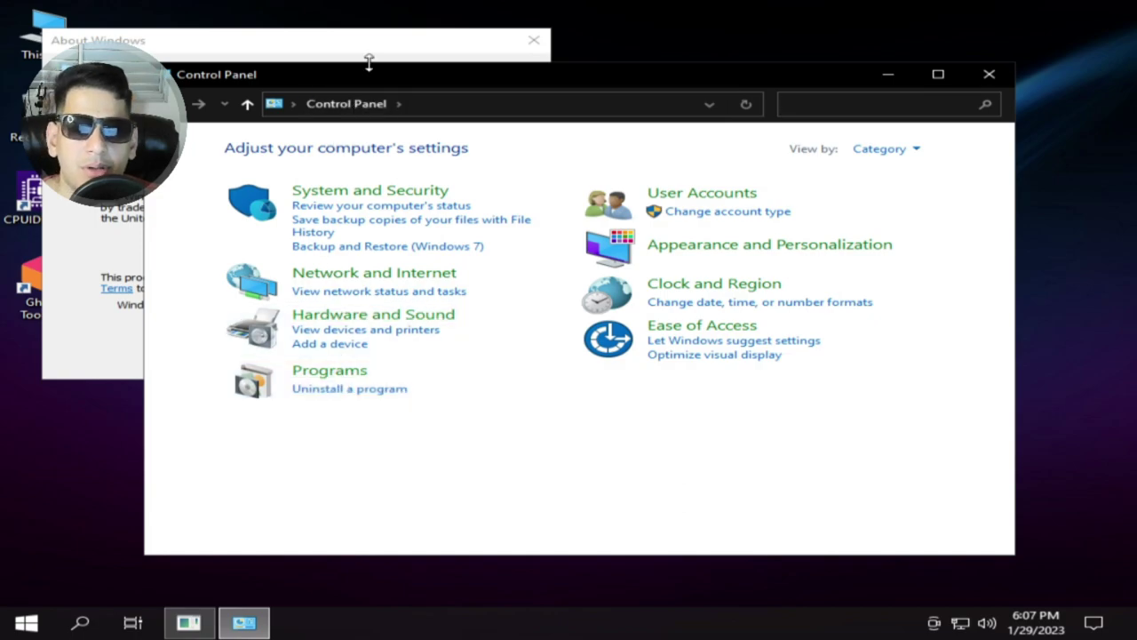
{"action": "left_click_drag", "start_coordinate": [376, 48], "coordinate": [948, 119]}
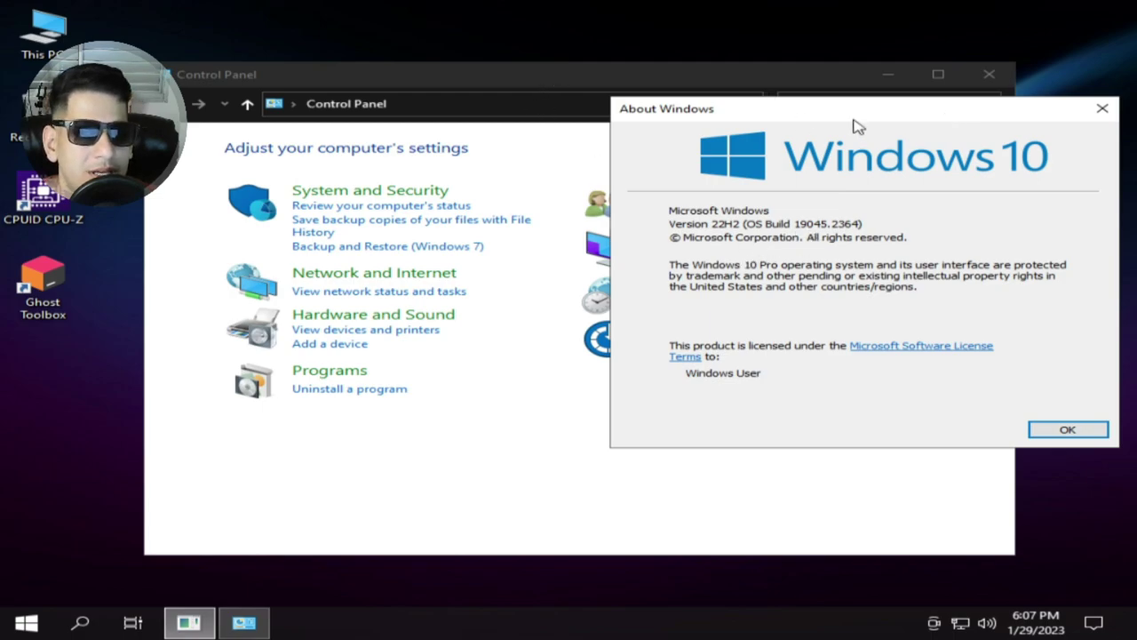
{"action": "left_click", "coordinate": [1102, 108]}
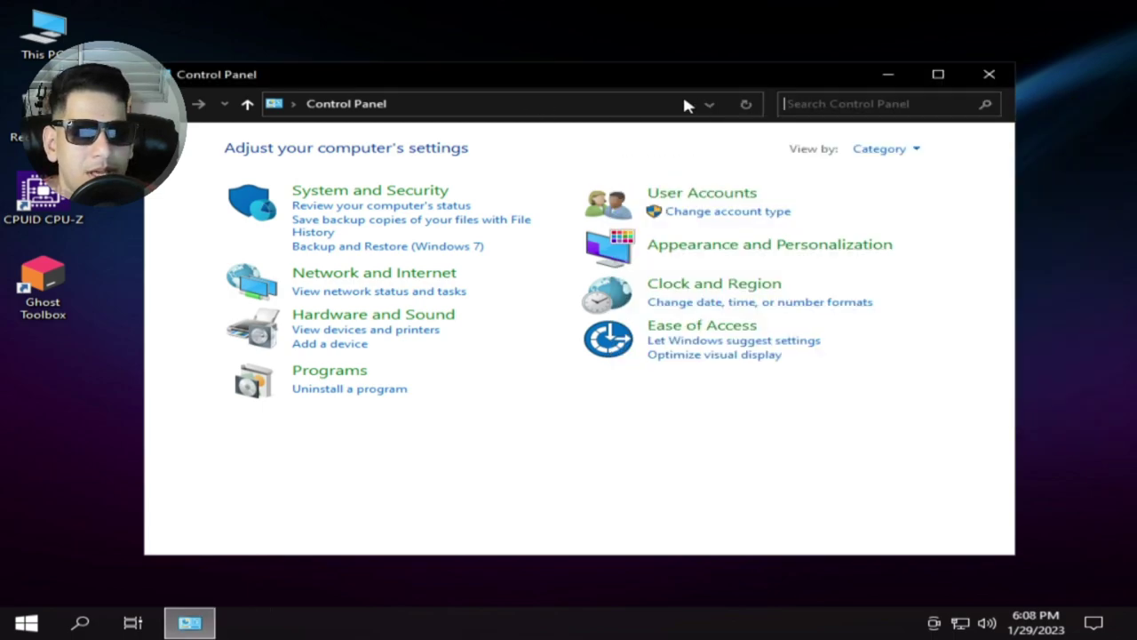
- Examine the installed programs in Control Panel and open the list of installed updates
{"action": "left_click_drag", "start_coordinate": [573, 85], "coordinate": [719, 84]}
{"action": "left_click", "coordinate": [531, 389]}
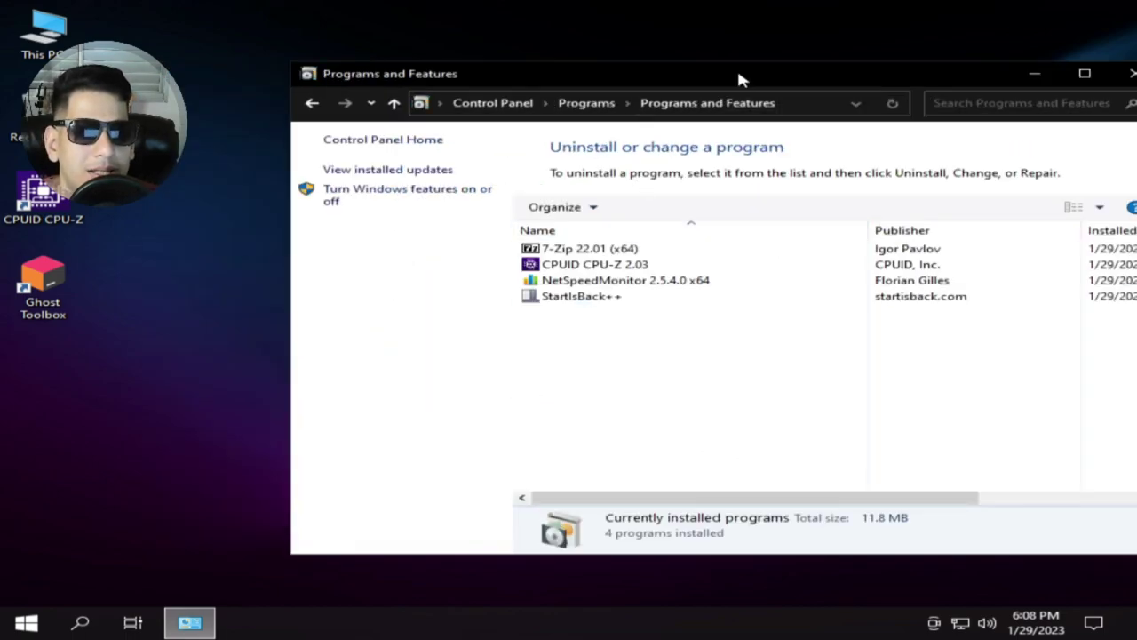
{"action": "left_click", "coordinate": [393, 170]}
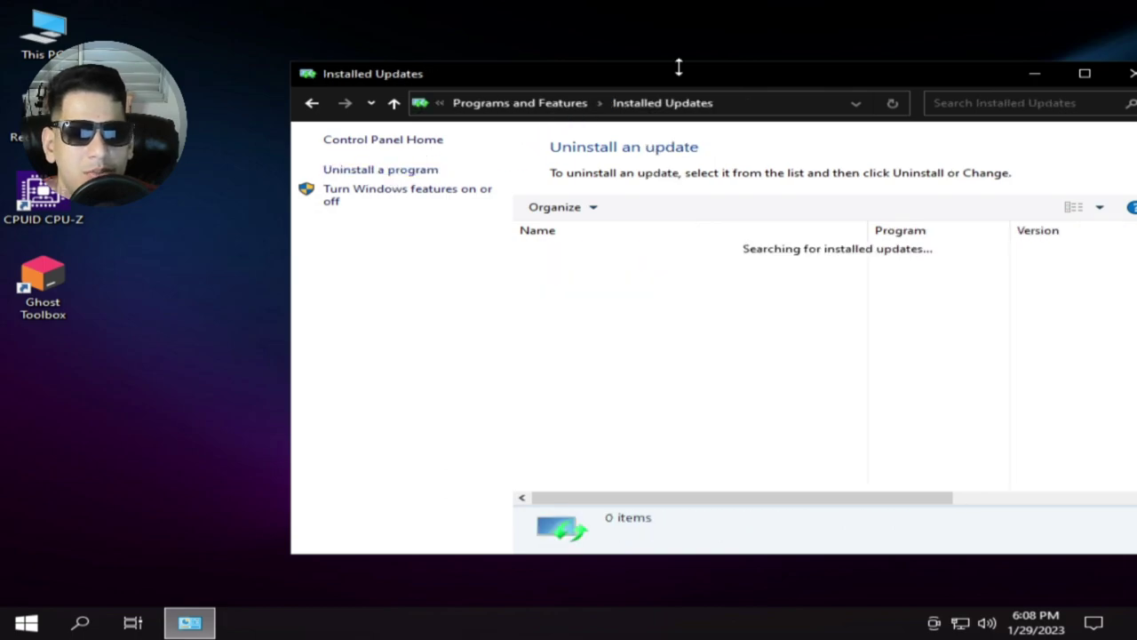
- Examine the list of installed updates and their installation dates, selecting the newest entry before closing the window
{"action": "left_click_drag", "start_coordinate": [692, 66], "coordinate": [513, 69]}
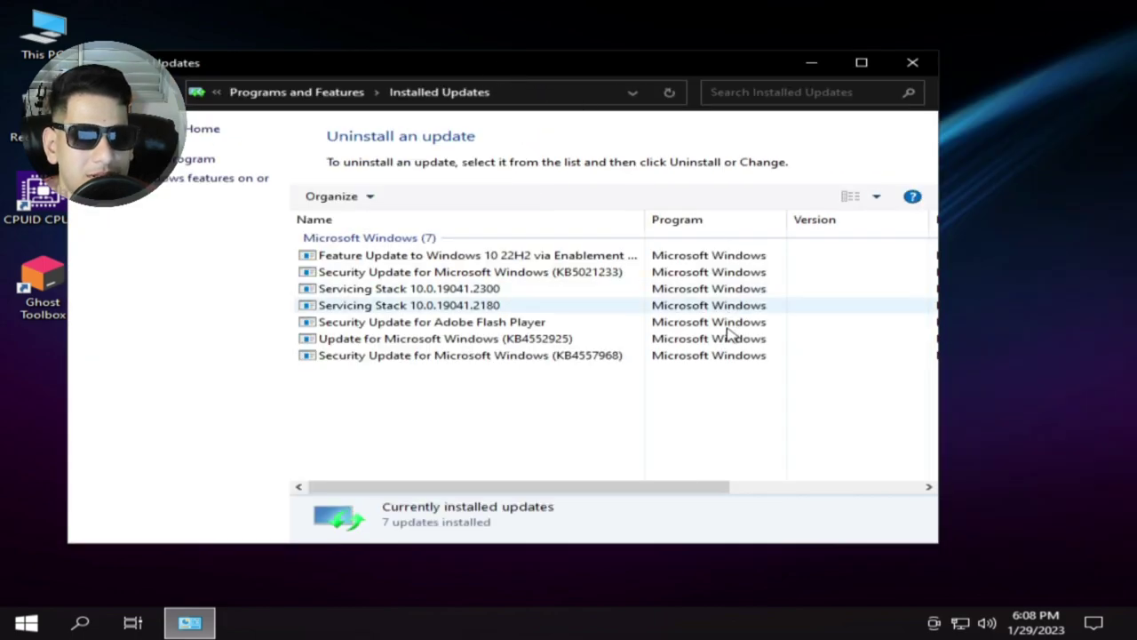
{"action": "left_click_drag", "start_coordinate": [667, 493], "coordinate": [959, 480]}
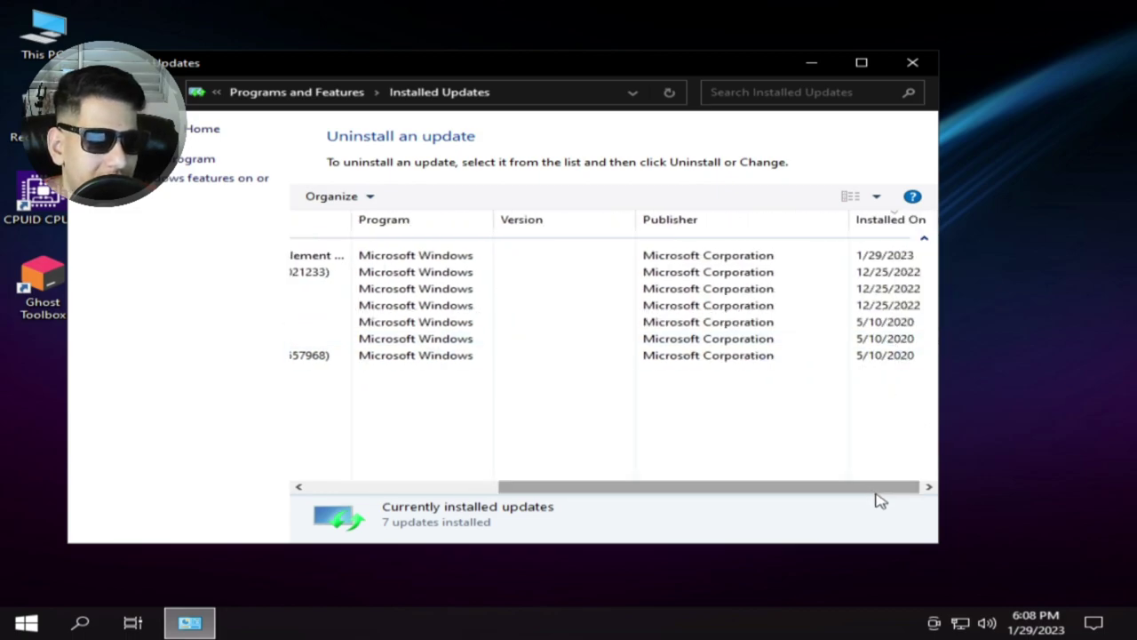
{"action": "left_click", "coordinate": [882, 256]}
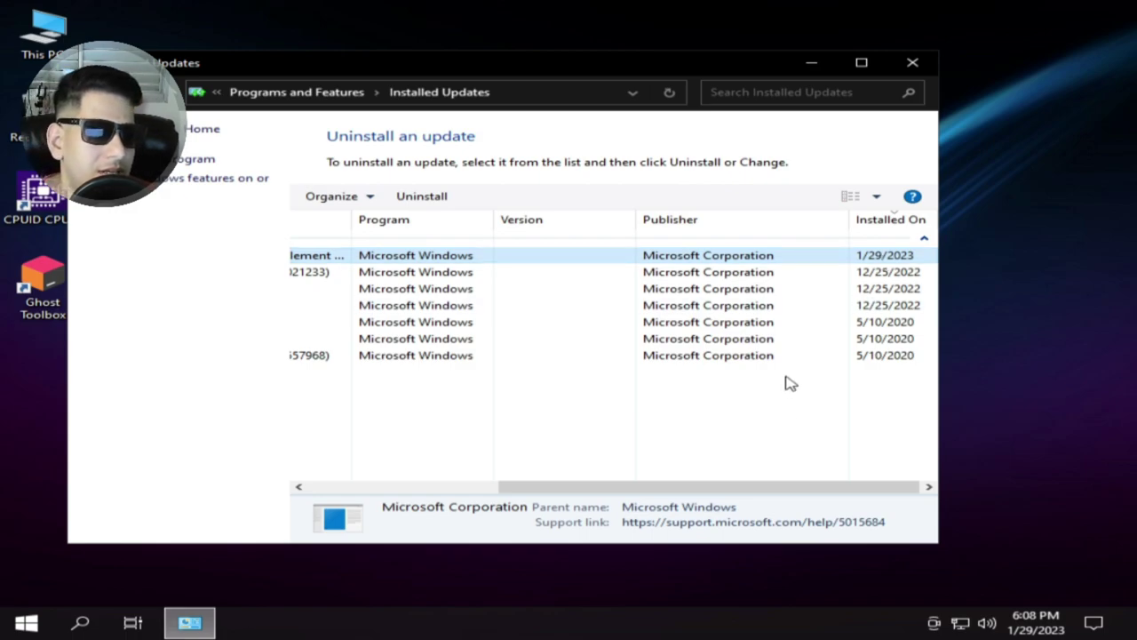
{"action": "left_click", "coordinate": [897, 69]}
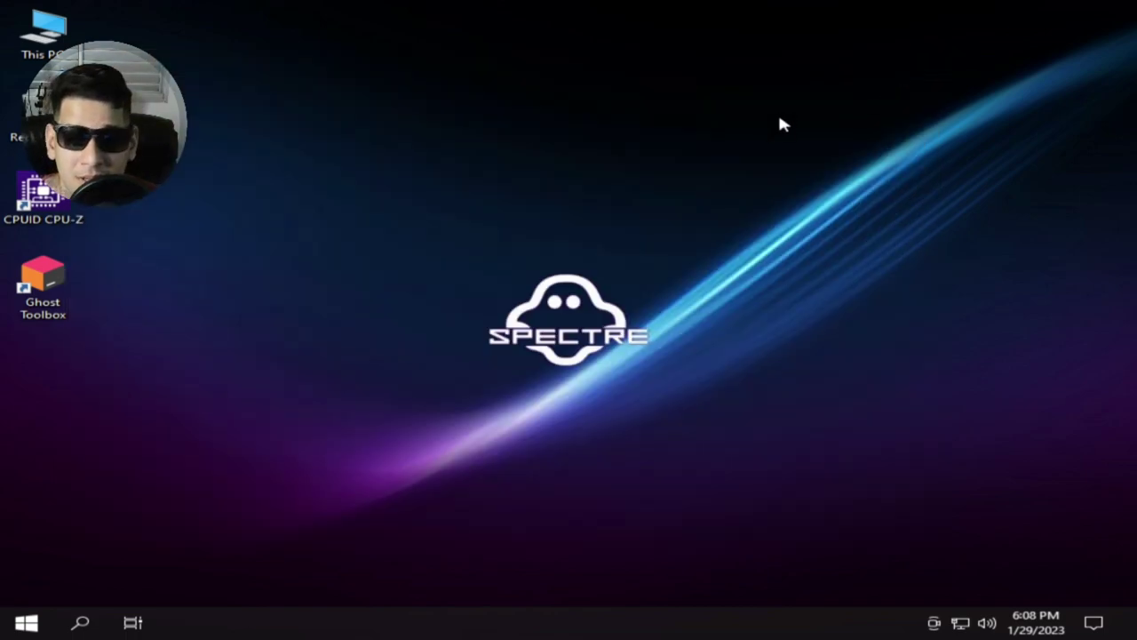
- Open This PC in File Explorer and examine the properties of Local Disk (C:)
{"action": "left_click", "coordinate": [42, 617]}
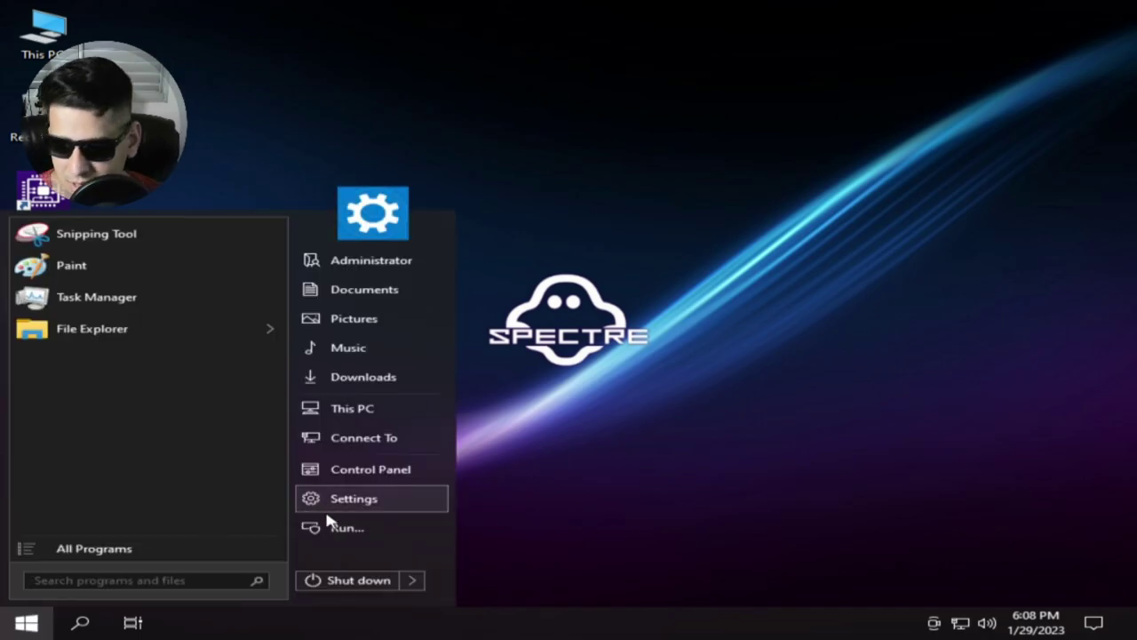
{"action": "key", "text": "super+e"}
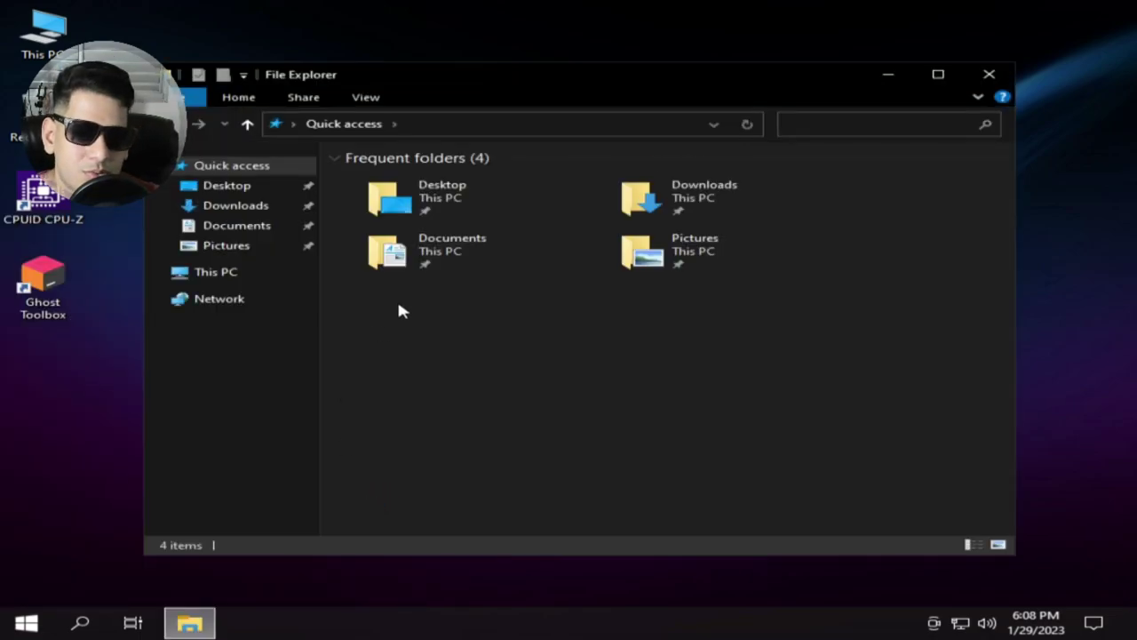
{"action": "left_click", "coordinate": [219, 276]}
{"action": "left_click", "coordinate": [507, 185]}
{"action": "right_click", "coordinate": [507, 184]}
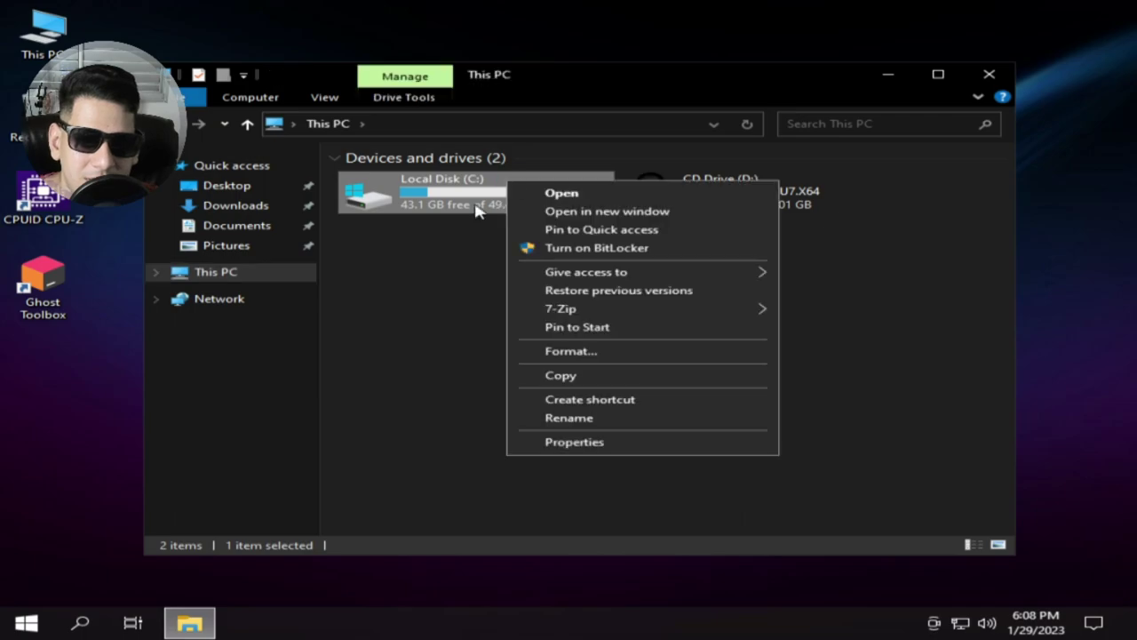
{"action": "left_click", "coordinate": [554, 444]}
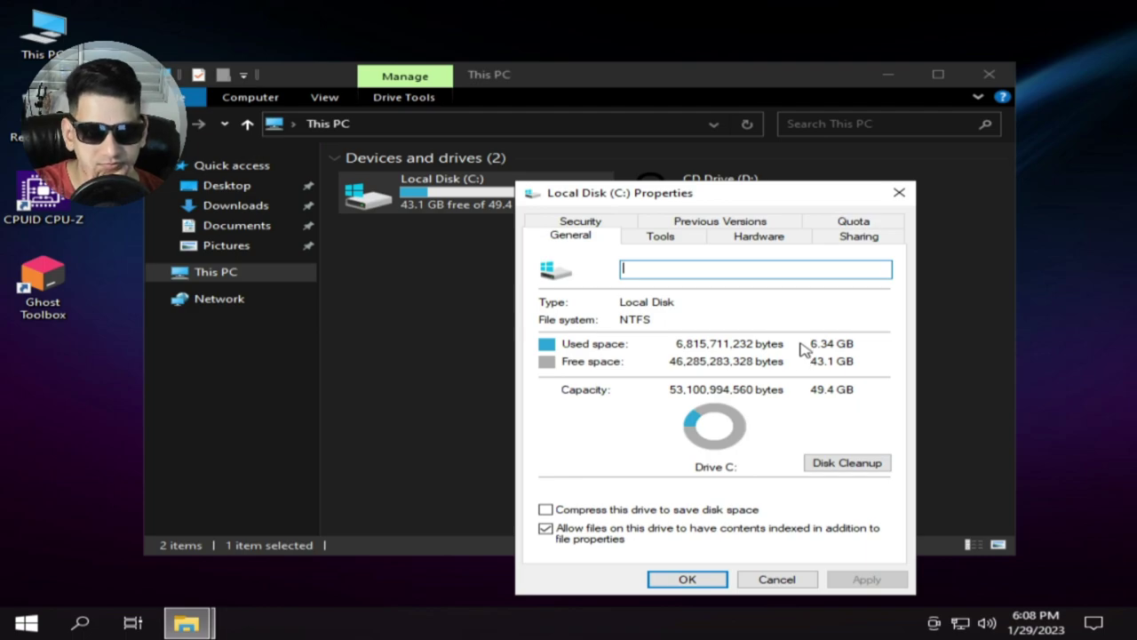
{"action": "left_click", "coordinate": [546, 529]}
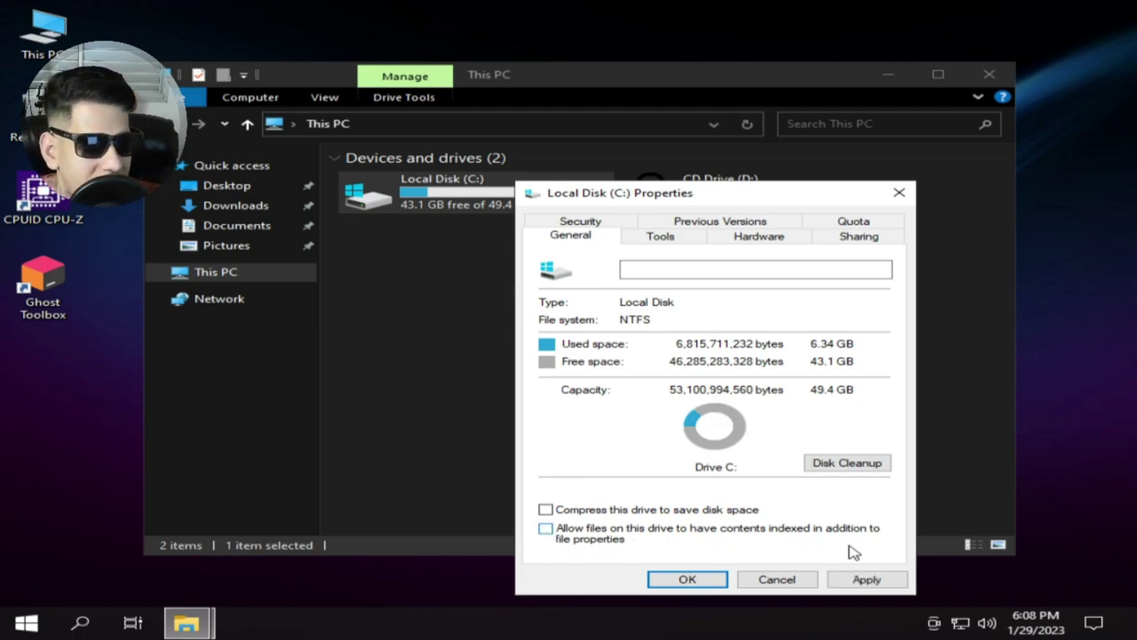
{"action": "left_click", "coordinate": [865, 581]}
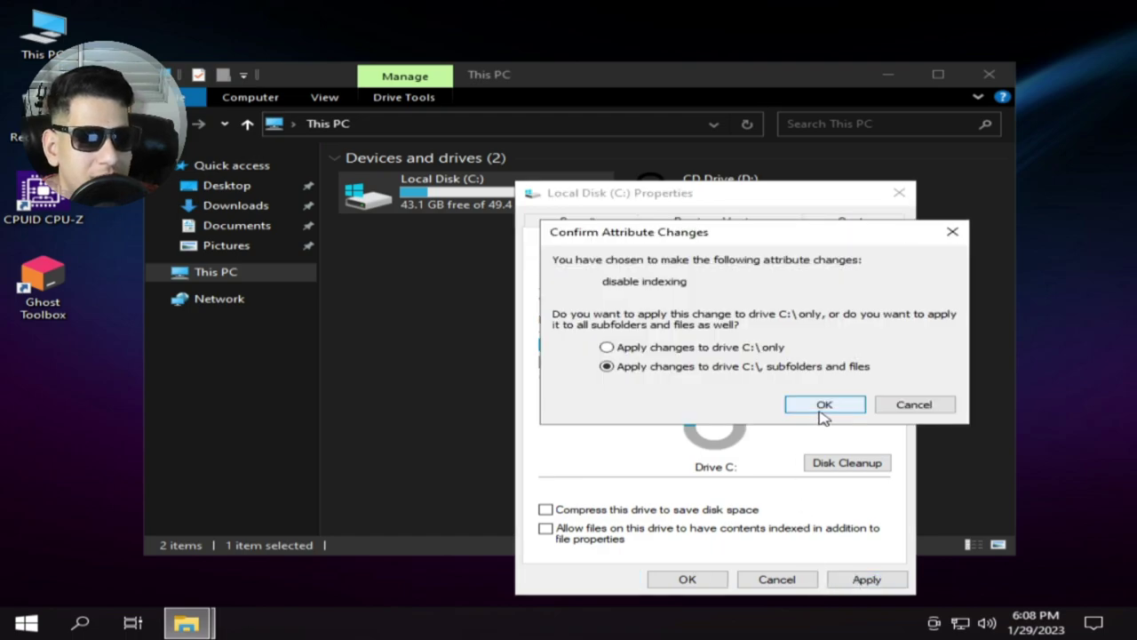
{"action": "left_click", "coordinate": [953, 232]}
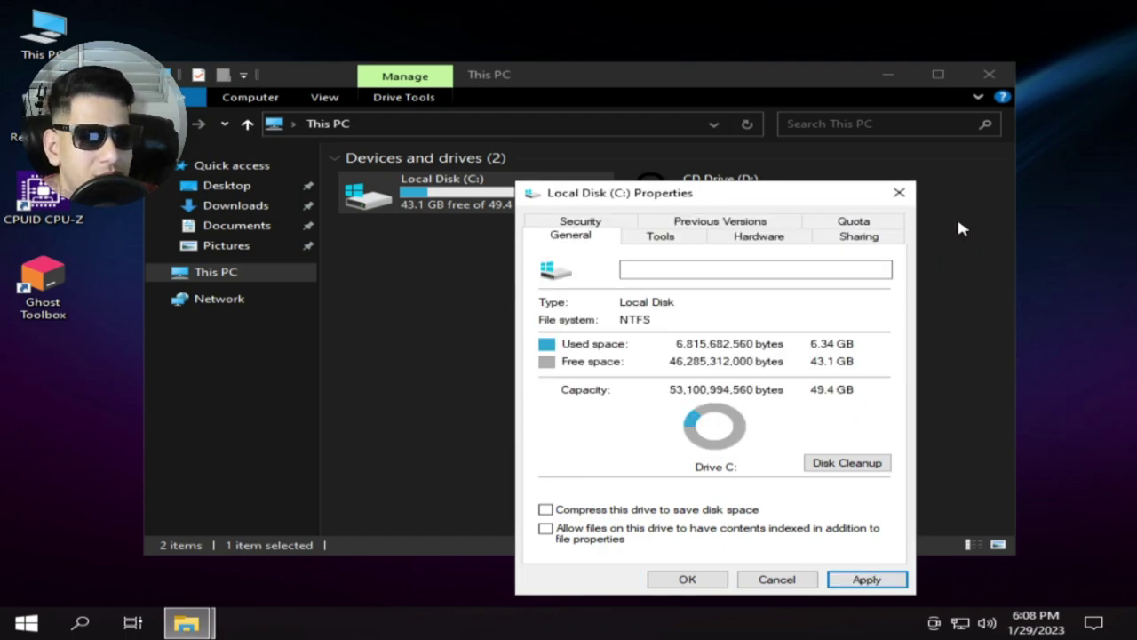
{"action": "left_click", "coordinate": [900, 192]}
- Examine the properties of CD Drive (D:), moving the dialog aside, and close it together with File Explorer
{"action": "left_click", "coordinate": [733, 189]}
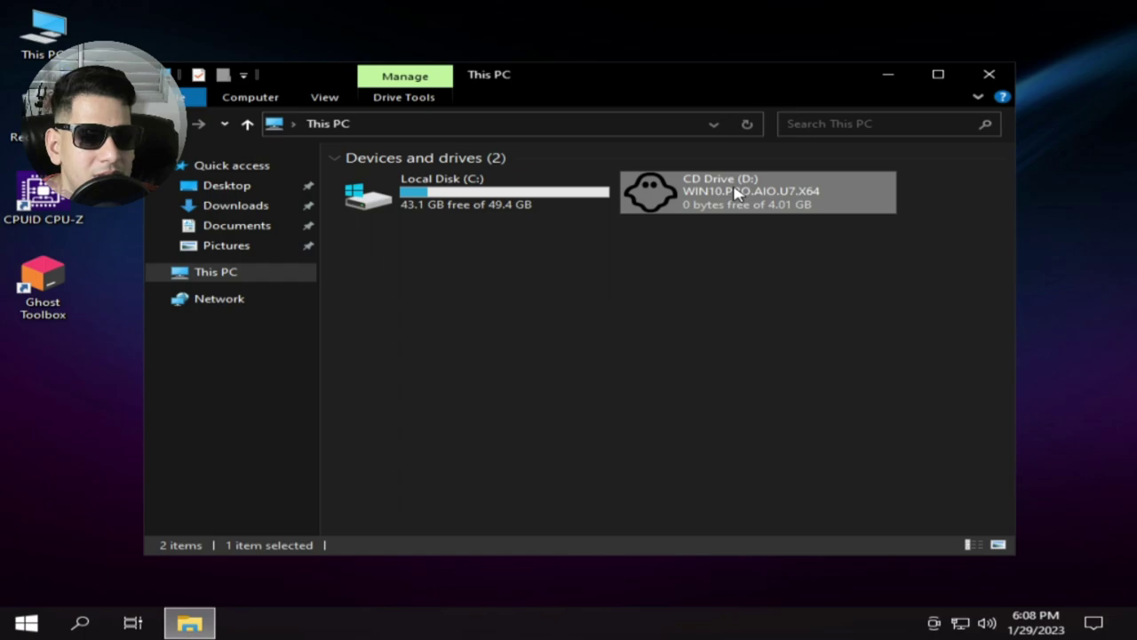
{"action": "right_click", "coordinate": [734, 188]}
{"action": "left_click", "coordinate": [834, 391]}
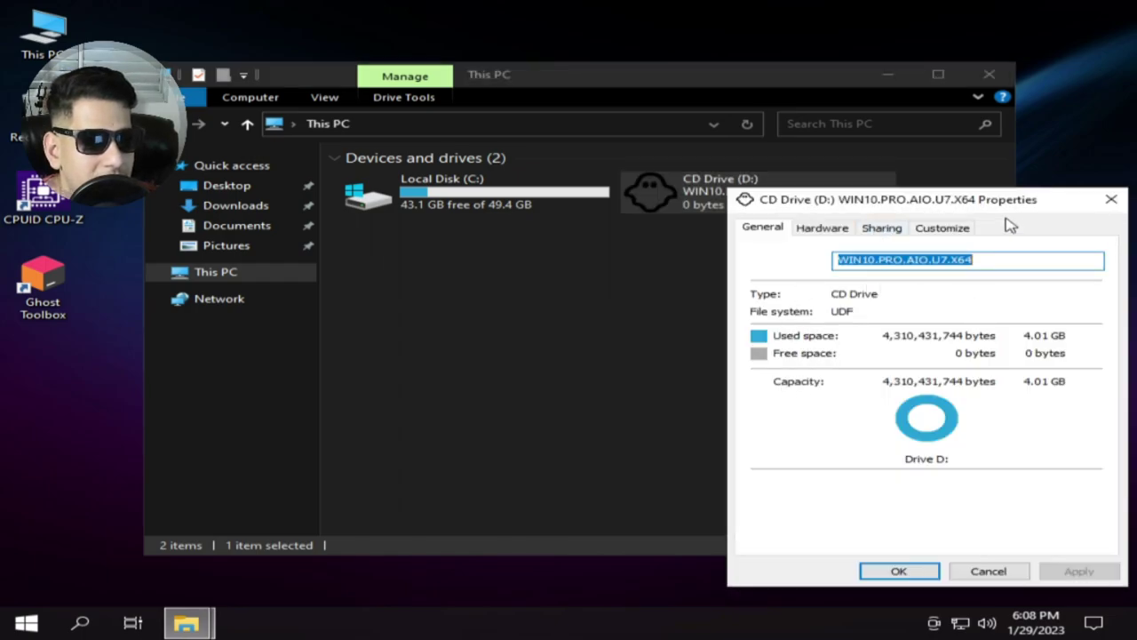
{"action": "left_click_drag", "start_coordinate": [1024, 197], "coordinate": [833, 188]}
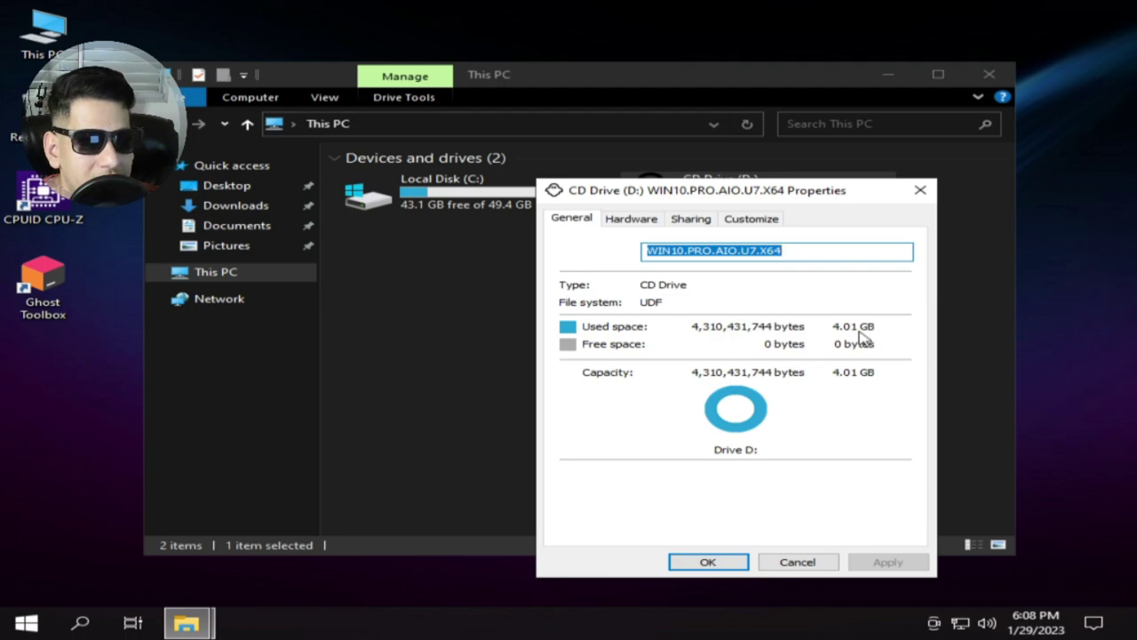
{"action": "left_click", "coordinate": [921, 192]}
{"action": "left_click", "coordinate": [986, 74]}
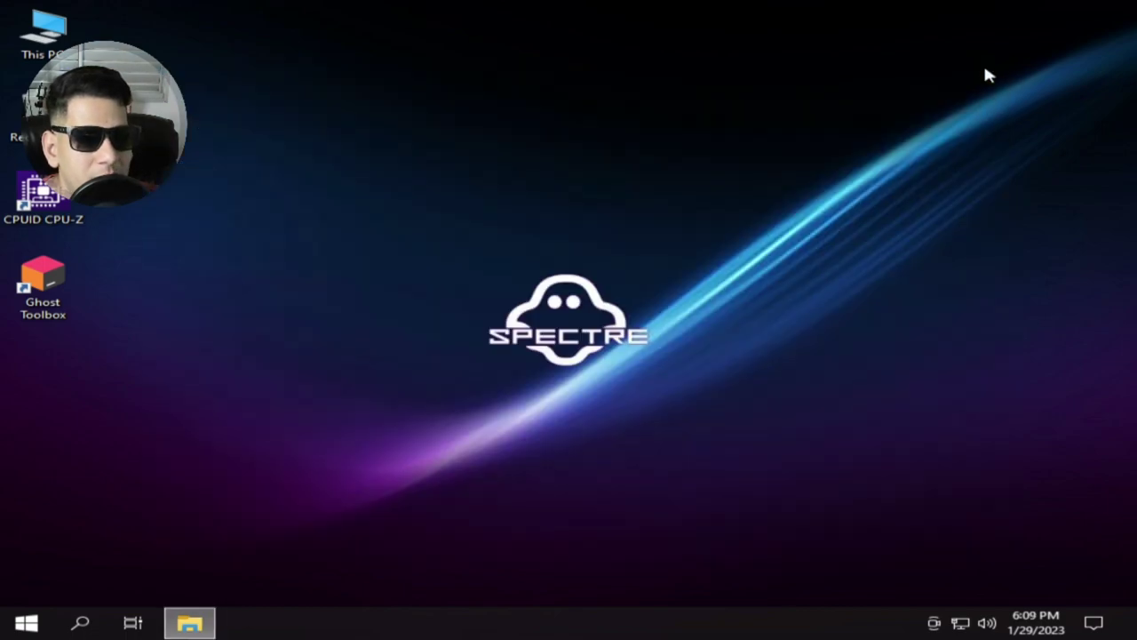
- Open Windows Settings and go to the Language page under Time & Language
{"action": "left_click", "coordinate": [19, 621]}
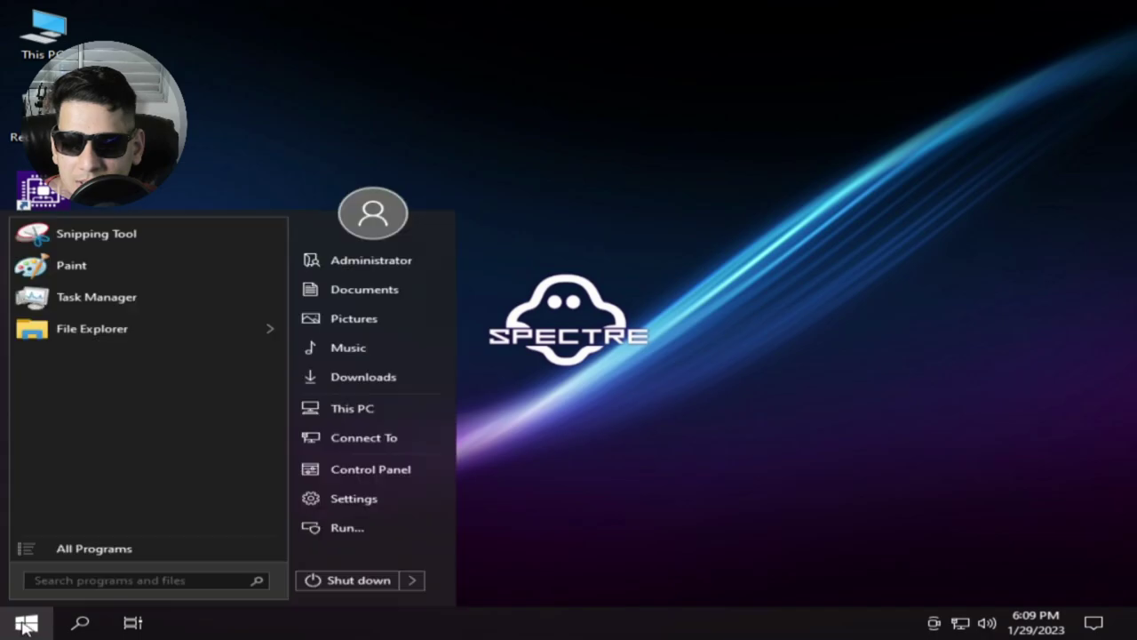
{"action": "left_click", "coordinate": [347, 501]}
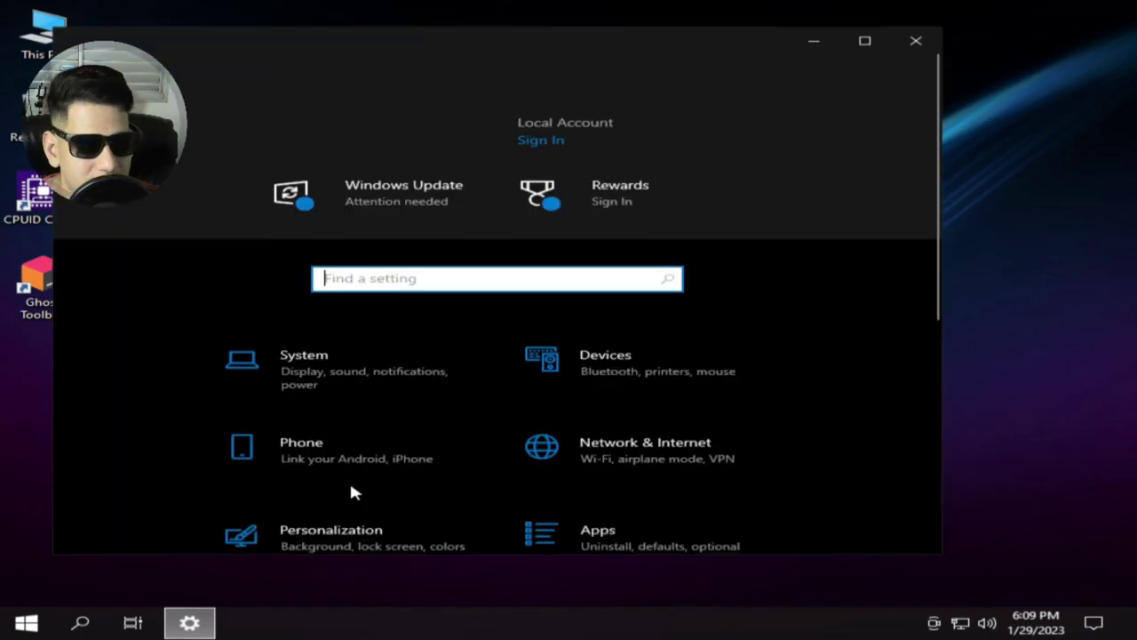
{"action": "scroll", "coordinate": [765, 382], "scroll_direction": "down", "scroll_amount": 1}
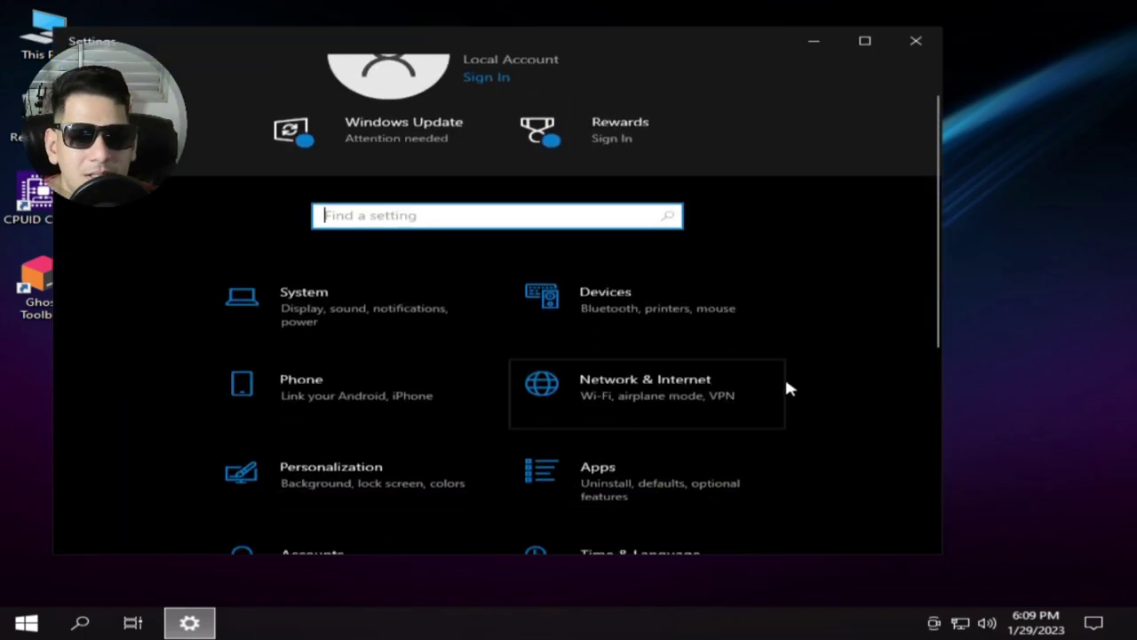
{"action": "scroll", "coordinate": [758, 401], "scroll_direction": "down", "scroll_amount": 2}
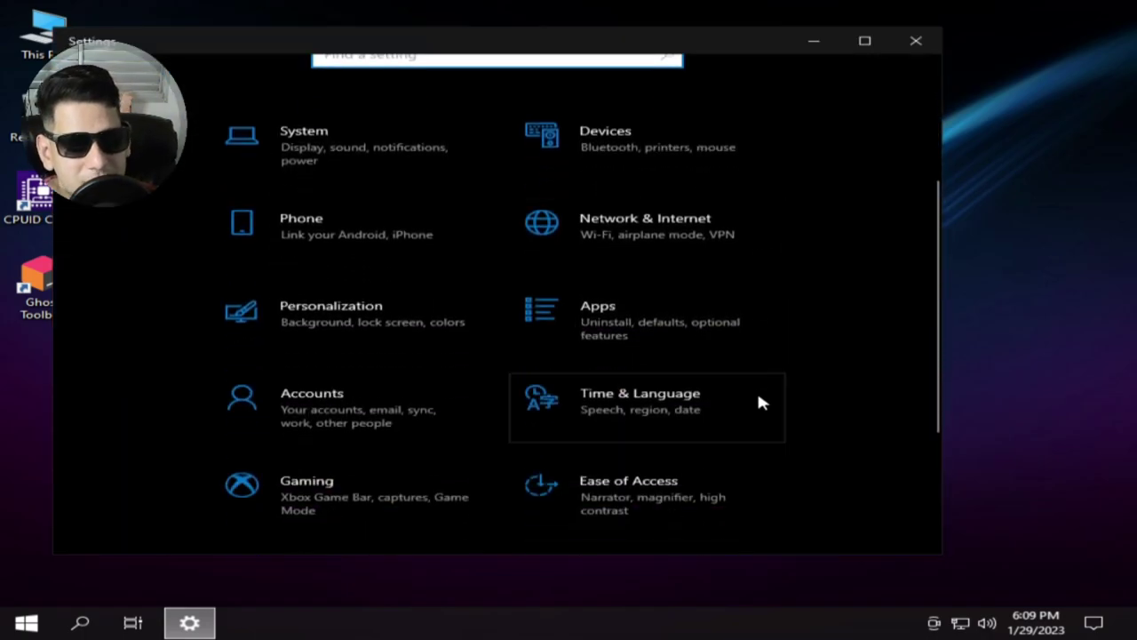
{"action": "left_click", "coordinate": [627, 407]}
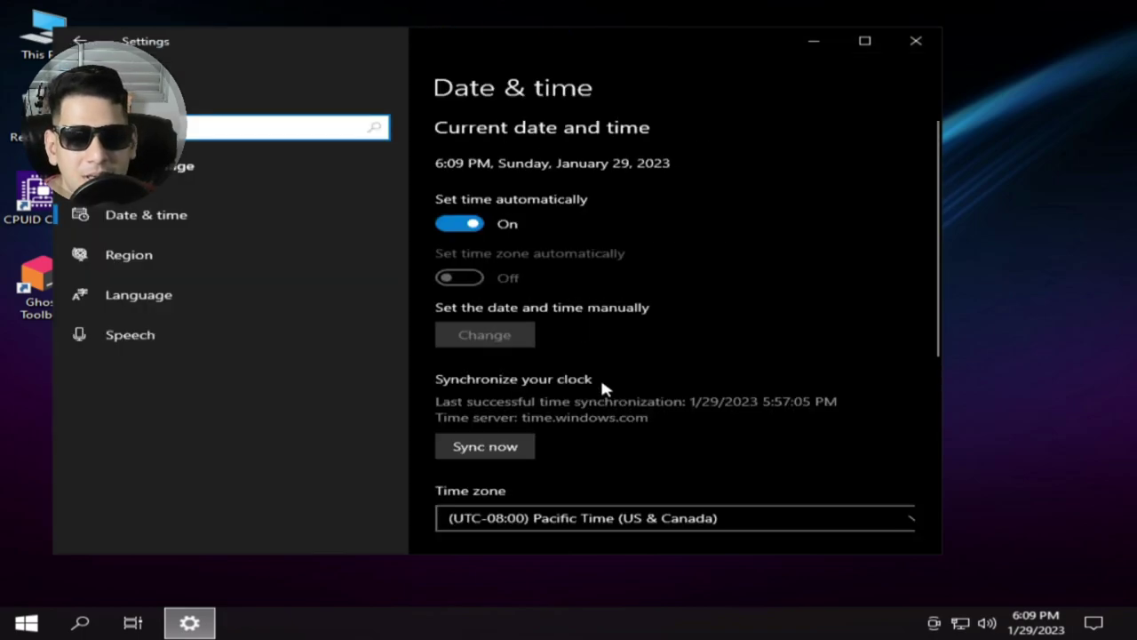
{"action": "left_click", "coordinate": [149, 304]}
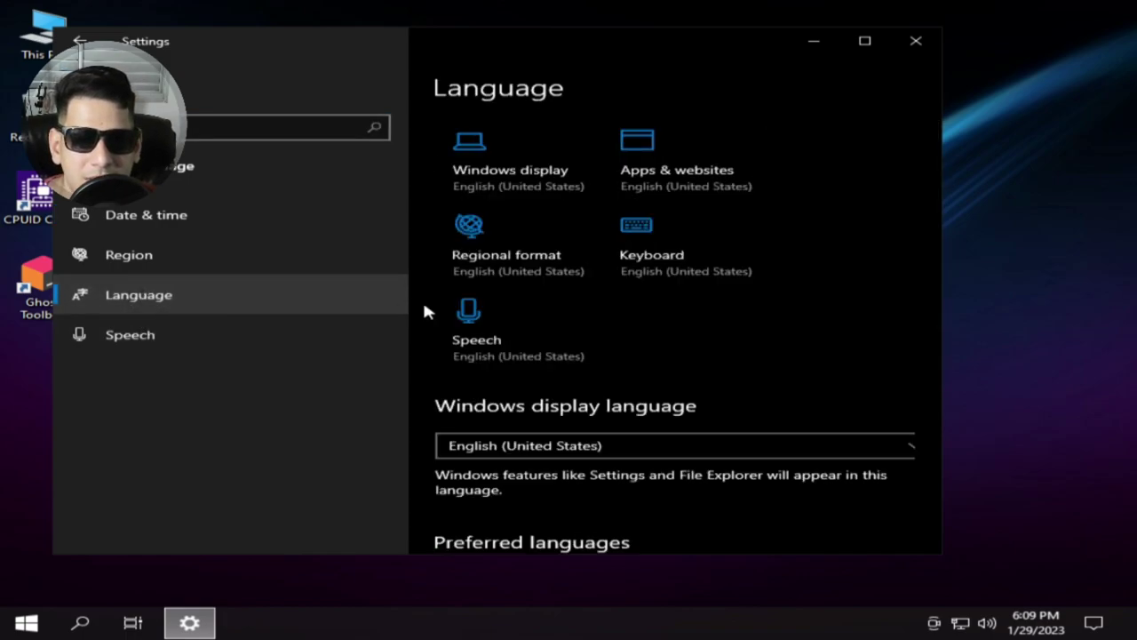
- Search for "po" and install Portuguese (Brazil) with its language pack and optional features, set as the Windows display language
{"action": "scroll", "coordinate": [695, 329], "scroll_direction": "down", "scroll_amount": 3}
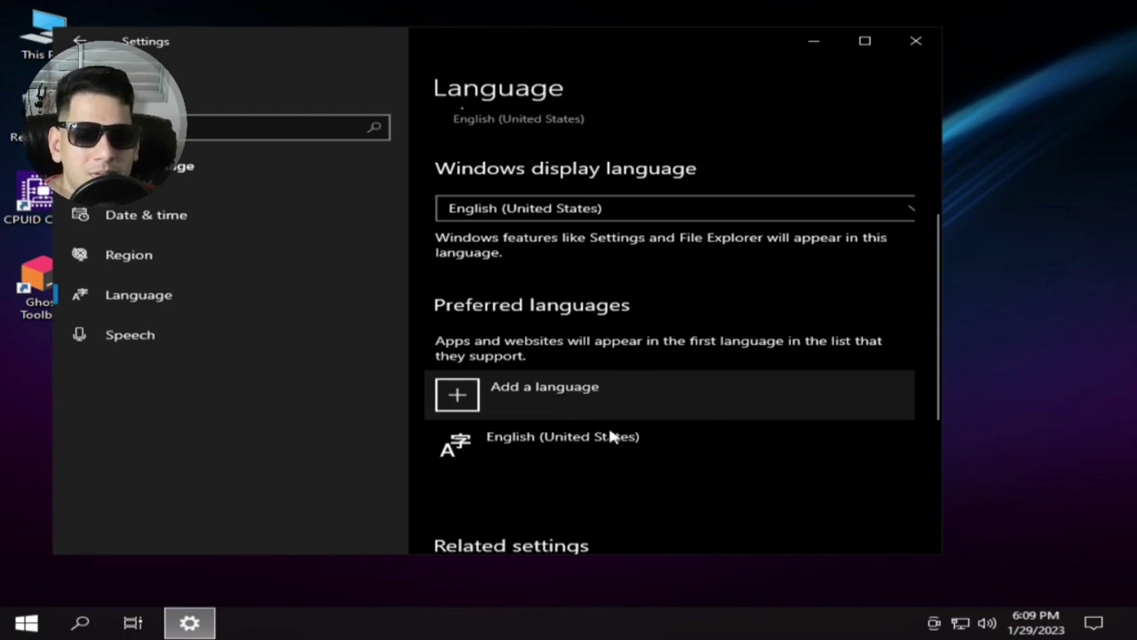
{"action": "scroll", "coordinate": [612, 436], "scroll_direction": "down", "scroll_amount": 2}
{"action": "left_click", "coordinate": [640, 298]}
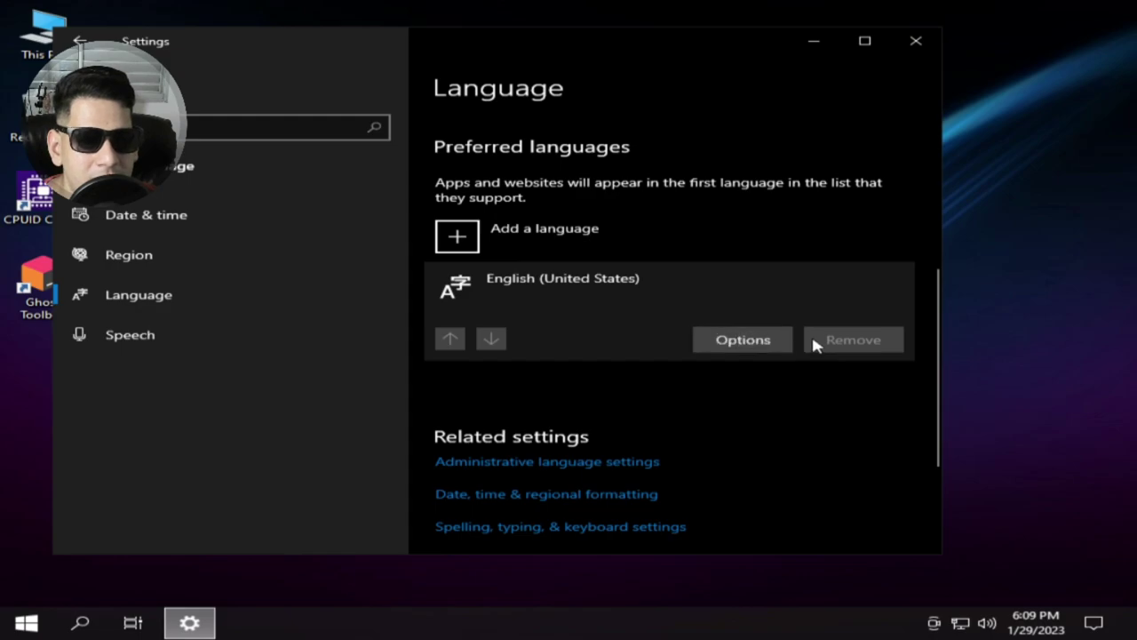
{"action": "left_click", "coordinate": [466, 237]}
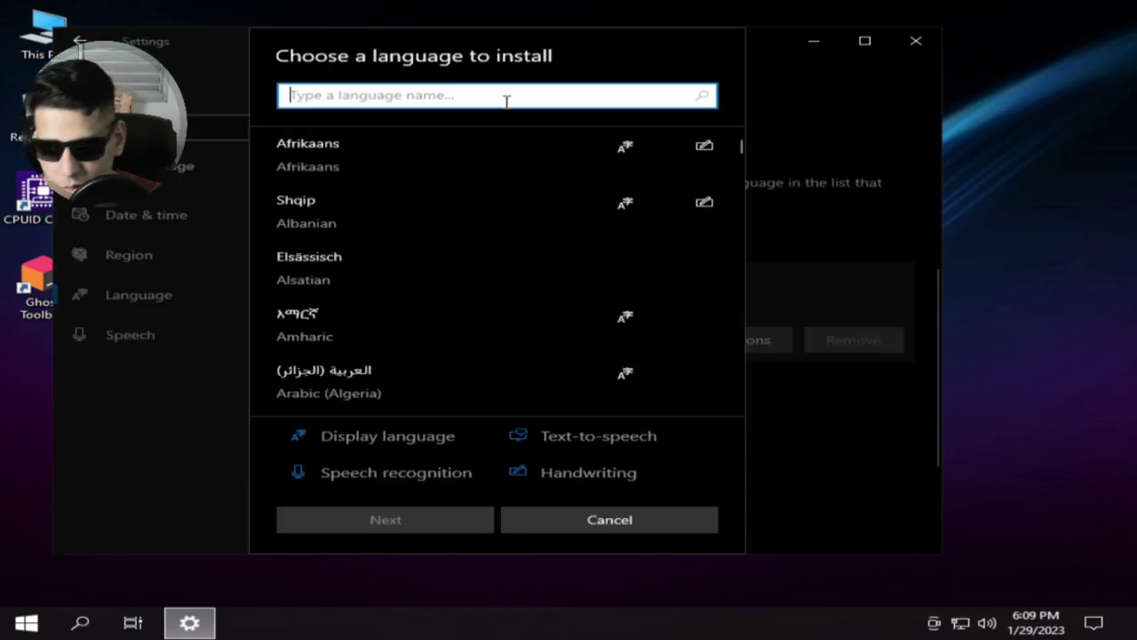
{"action": "type", "text": "po"}
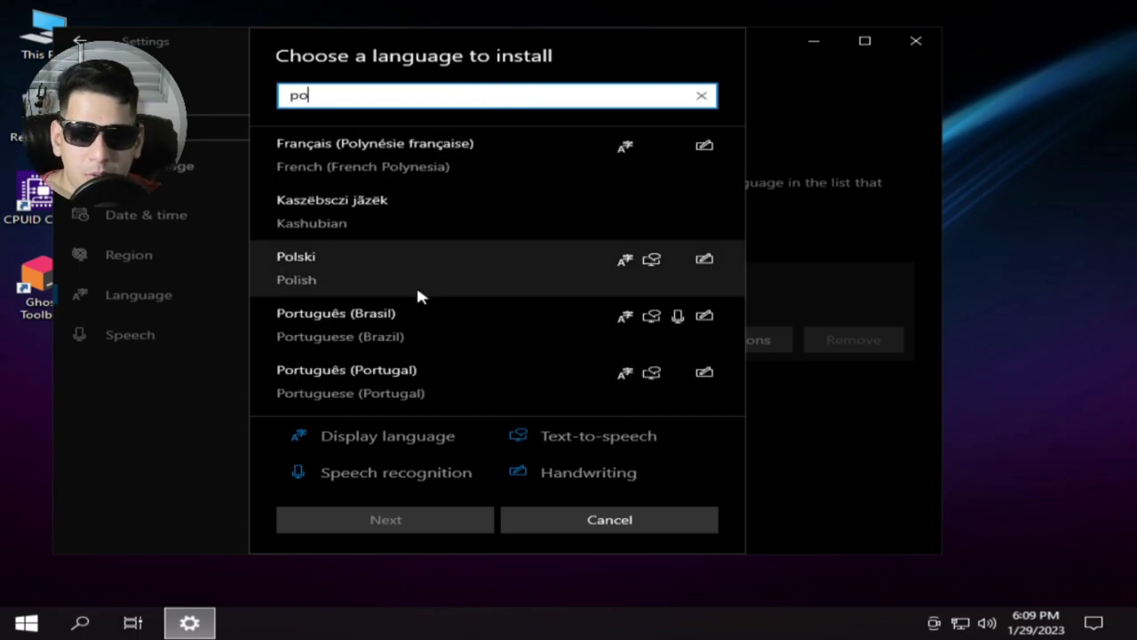
{"action": "left_click", "coordinate": [368, 327]}
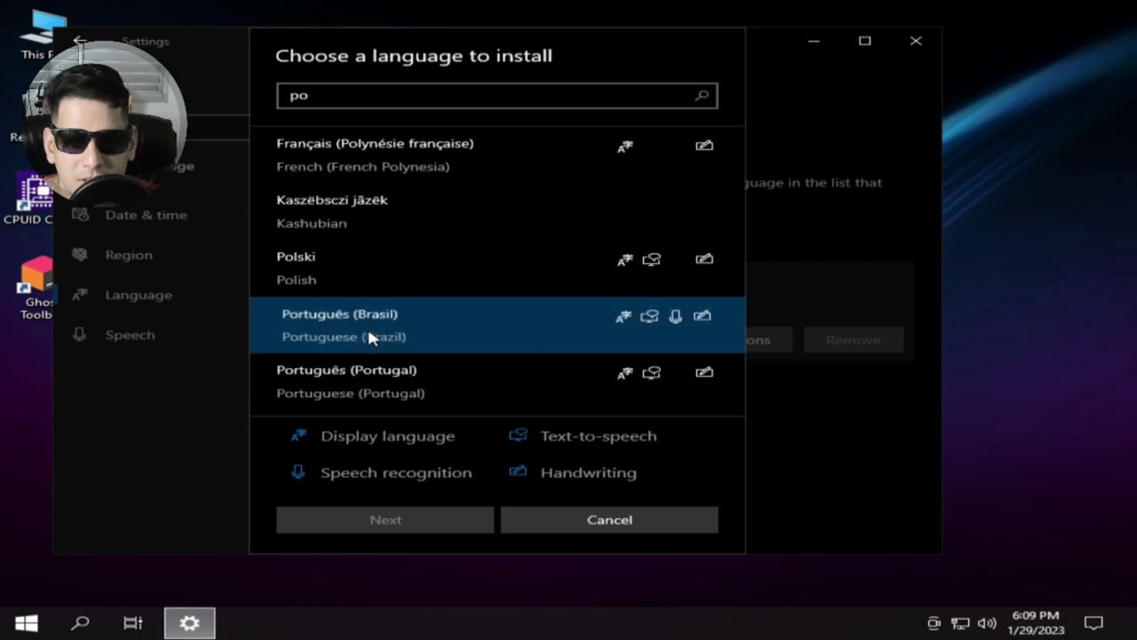
{"action": "left_click", "coordinate": [437, 530]}
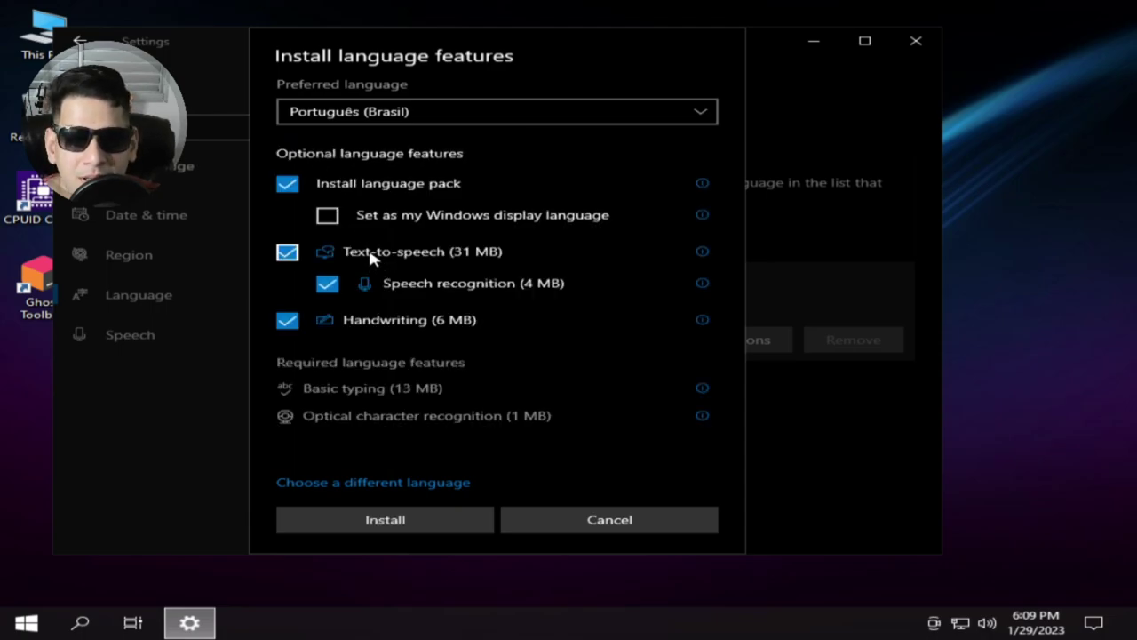
{"action": "left_click", "coordinate": [327, 215]}
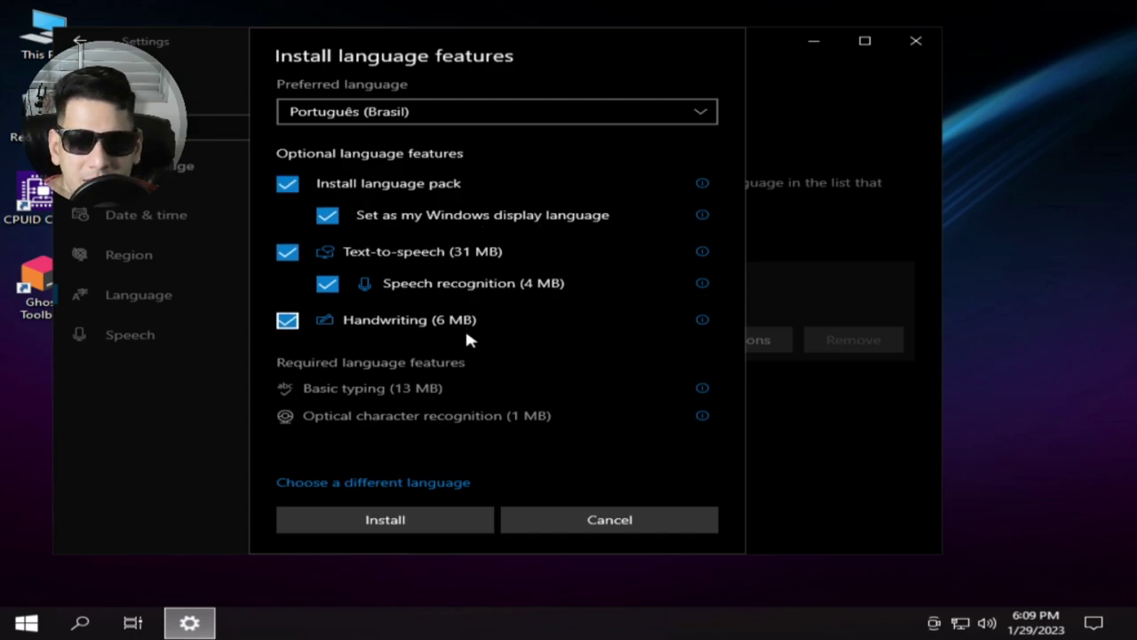
{"action": "left_click", "coordinate": [412, 514]}
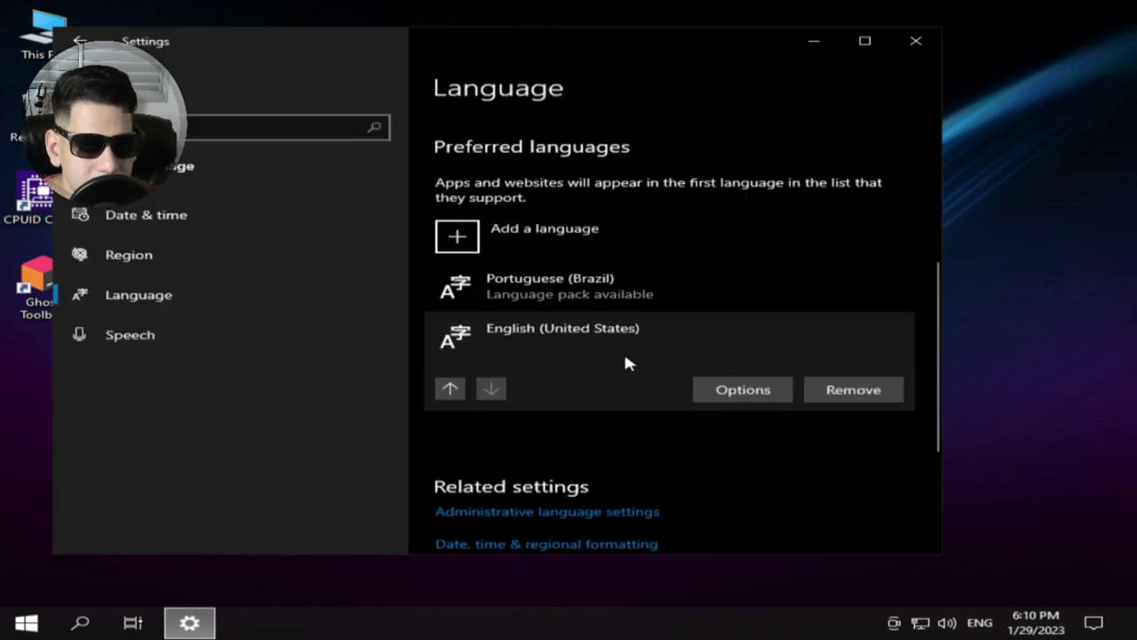
- Remove English (United States) from the preferred languages and confirm the removal
{"action": "scroll", "coordinate": [585, 360], "scroll_direction": "down", "scroll_amount": 2}
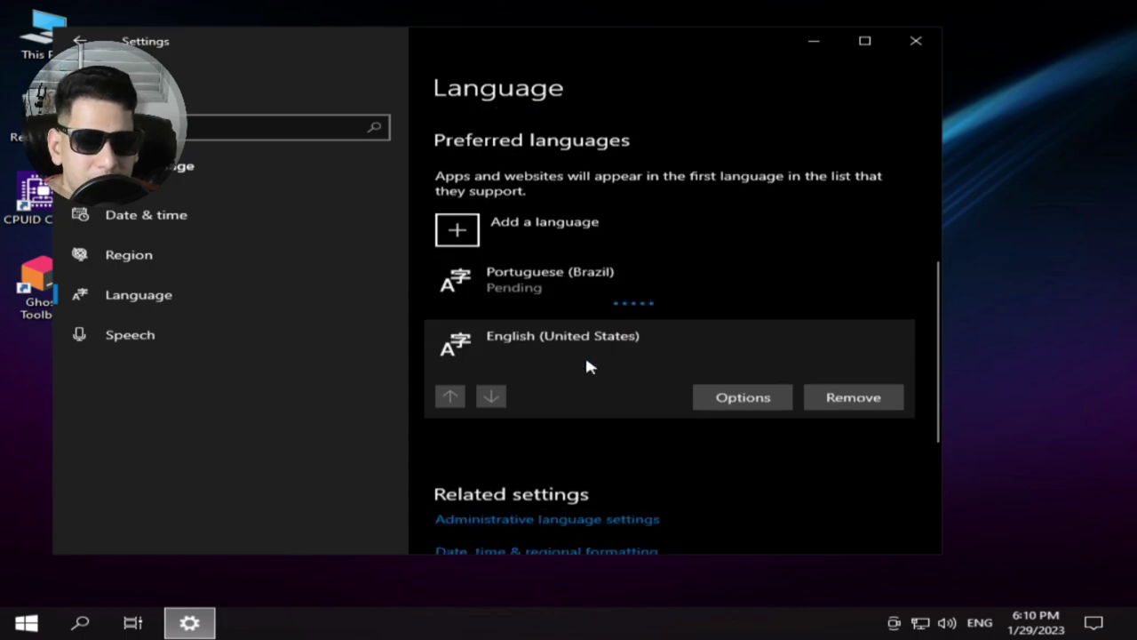
{"action": "scroll", "coordinate": [578, 403], "scroll_direction": "down", "scroll_amount": 1}
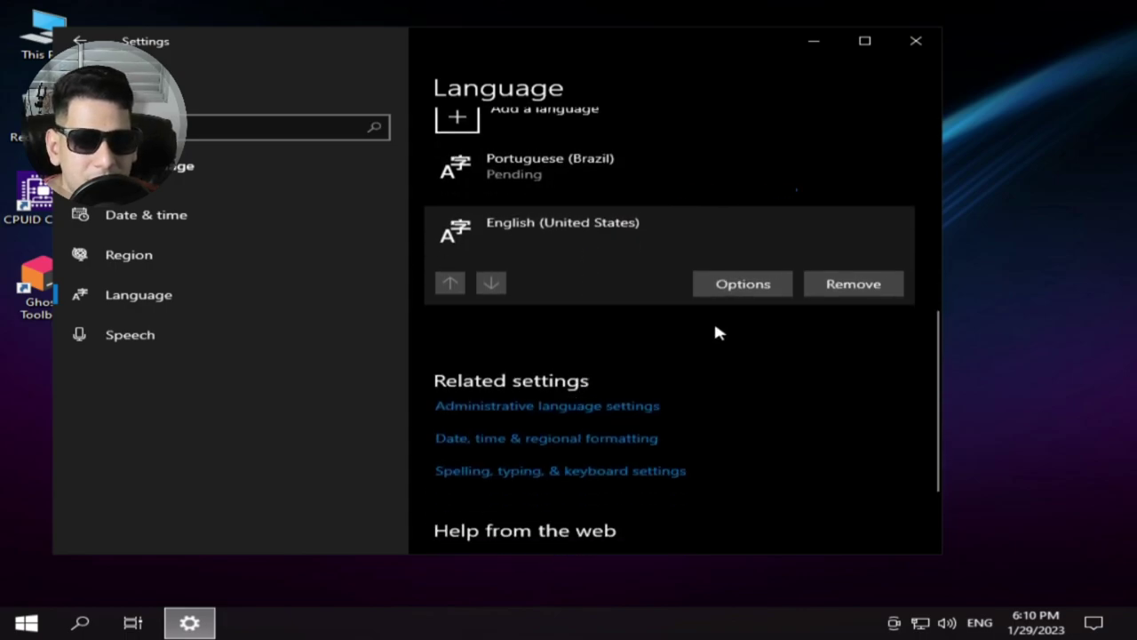
{"action": "left_click", "coordinate": [847, 293]}
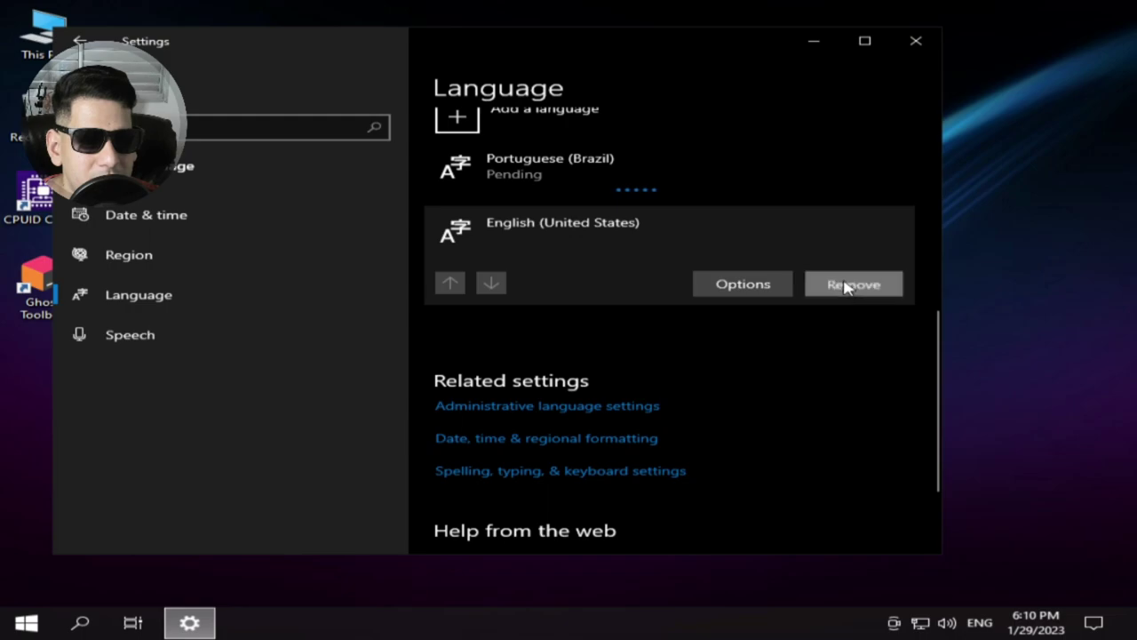
{"action": "left_click", "coordinate": [824, 245]}
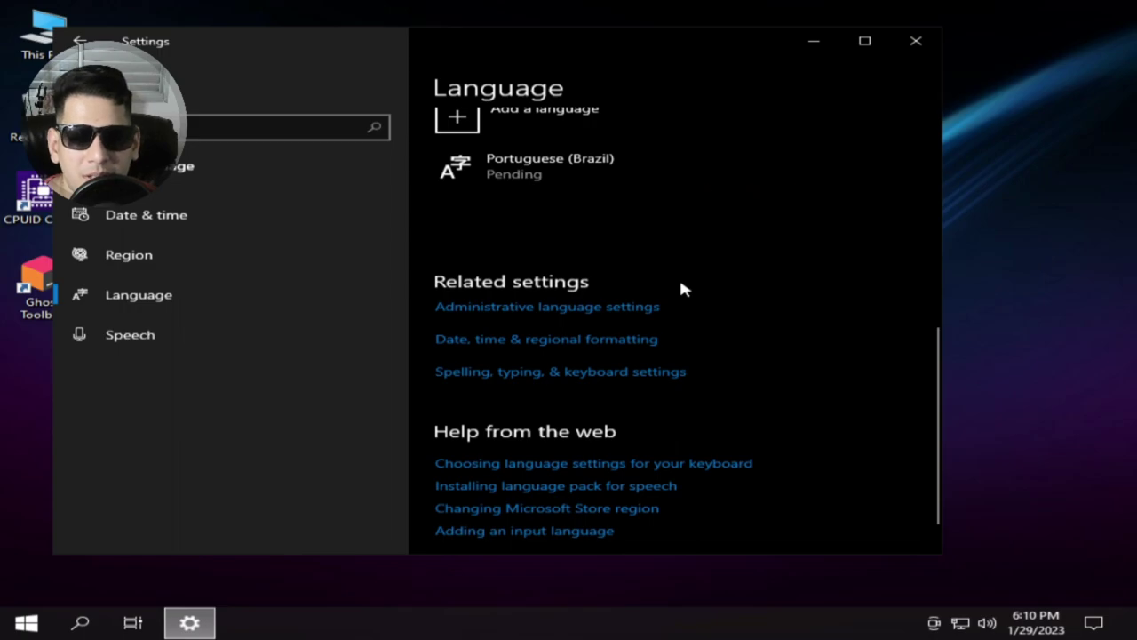
- Set the country or region to Brazil on the Region page of Windows Settings
{"action": "left_click", "coordinate": [134, 271]}
{"action": "left_click", "coordinate": [635, 158]}
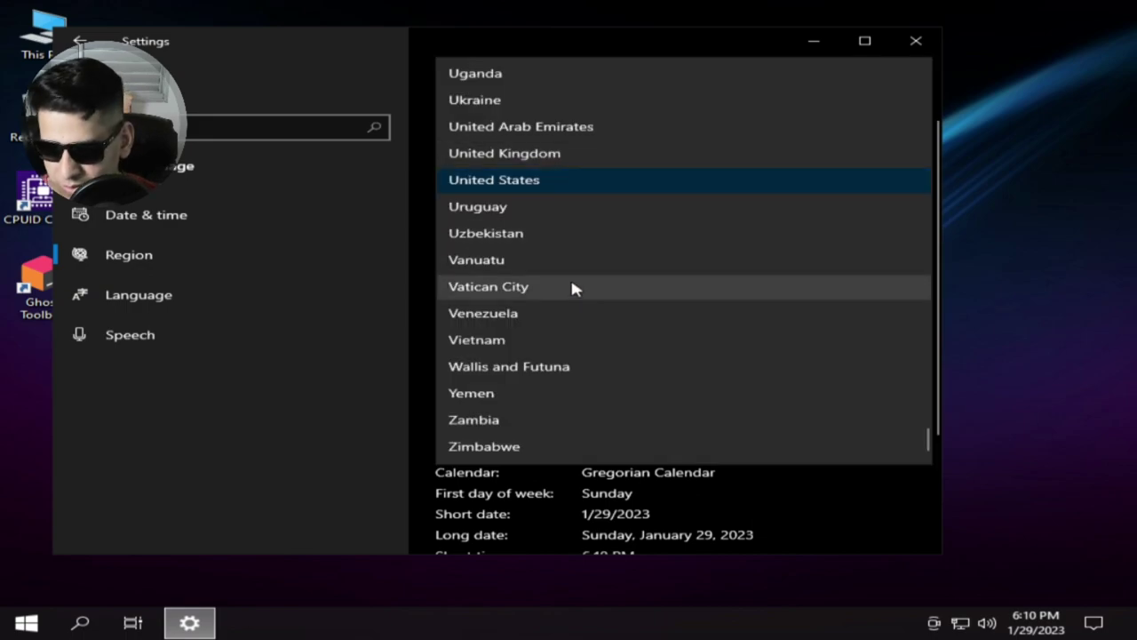
{"action": "key", "text": "b"}
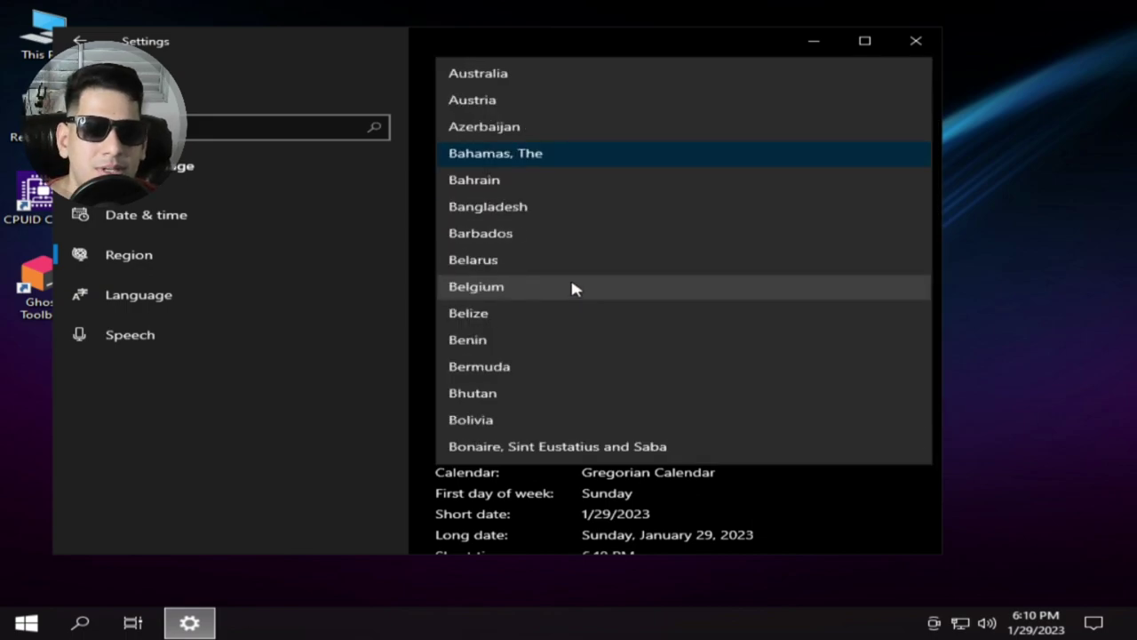
{"action": "scroll", "coordinate": [562, 280], "scroll_direction": "down", "scroll_amount": 1}
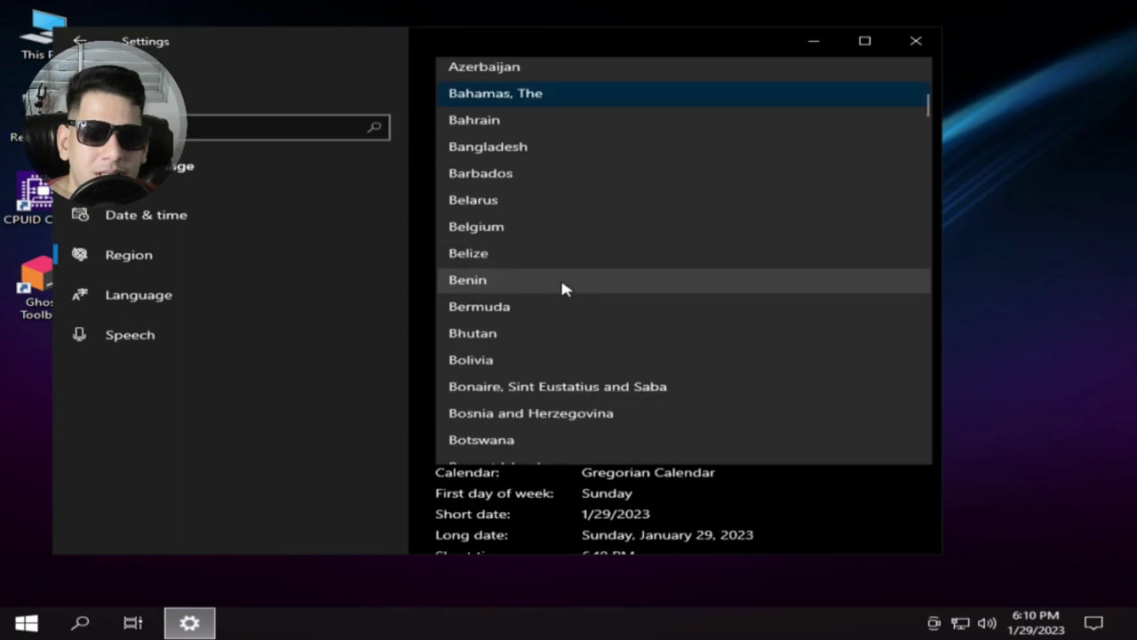
{"action": "scroll", "coordinate": [502, 391], "scroll_direction": "down", "scroll_amount": 2}
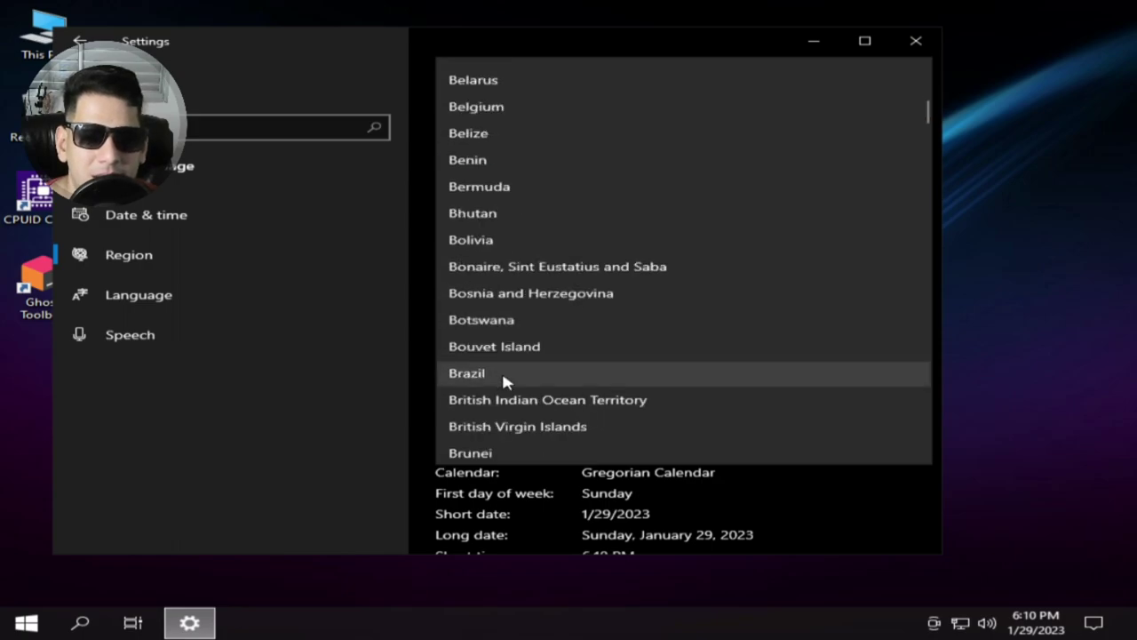
{"action": "left_click", "coordinate": [503, 380]}
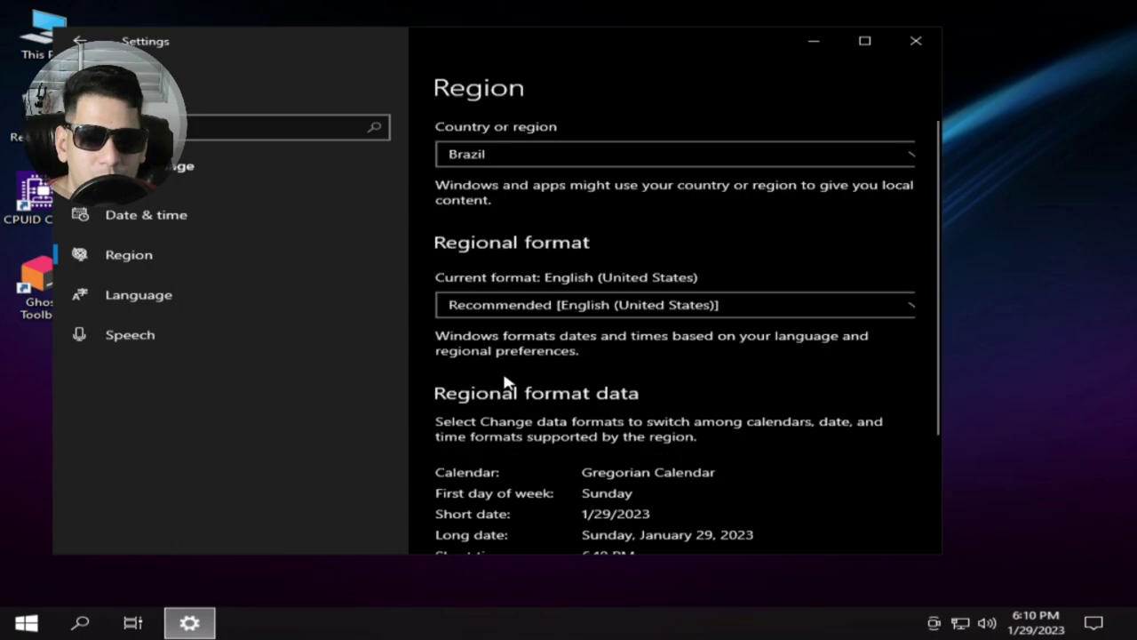
- Set the regional format to Portuguese (Brazil) and check the regional format data on the Region page
{"action": "left_click", "coordinate": [599, 316]}
{"action": "left_click", "coordinate": [561, 306]}
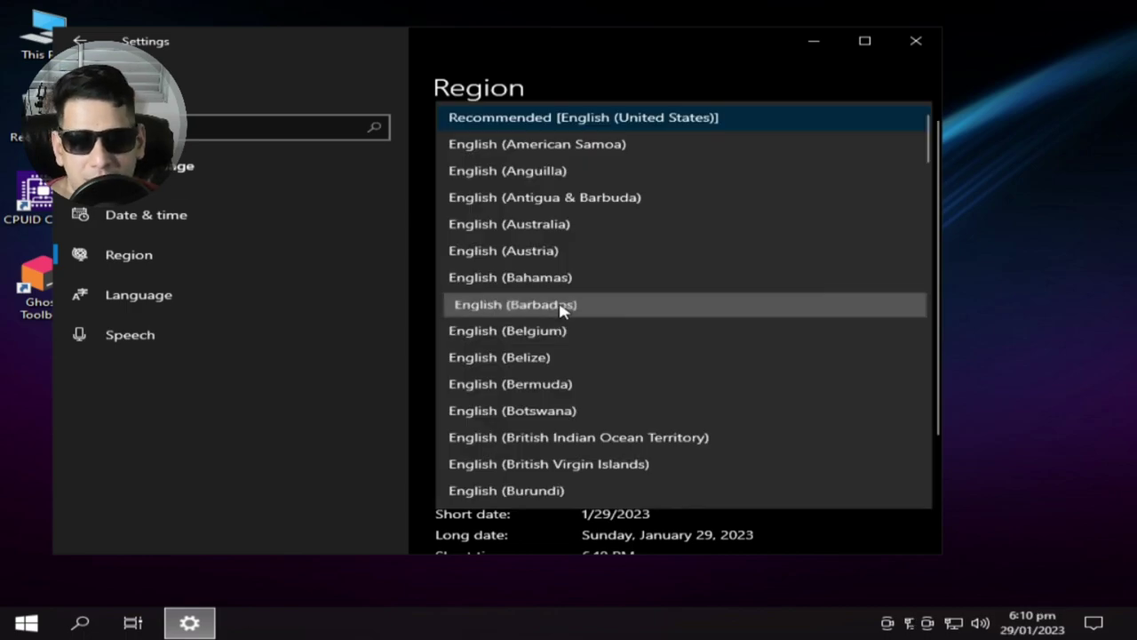
{"action": "left_click", "coordinate": [578, 302]}
{"action": "scroll", "coordinate": [584, 343], "scroll_direction": "down", "scroll_amount": 3}
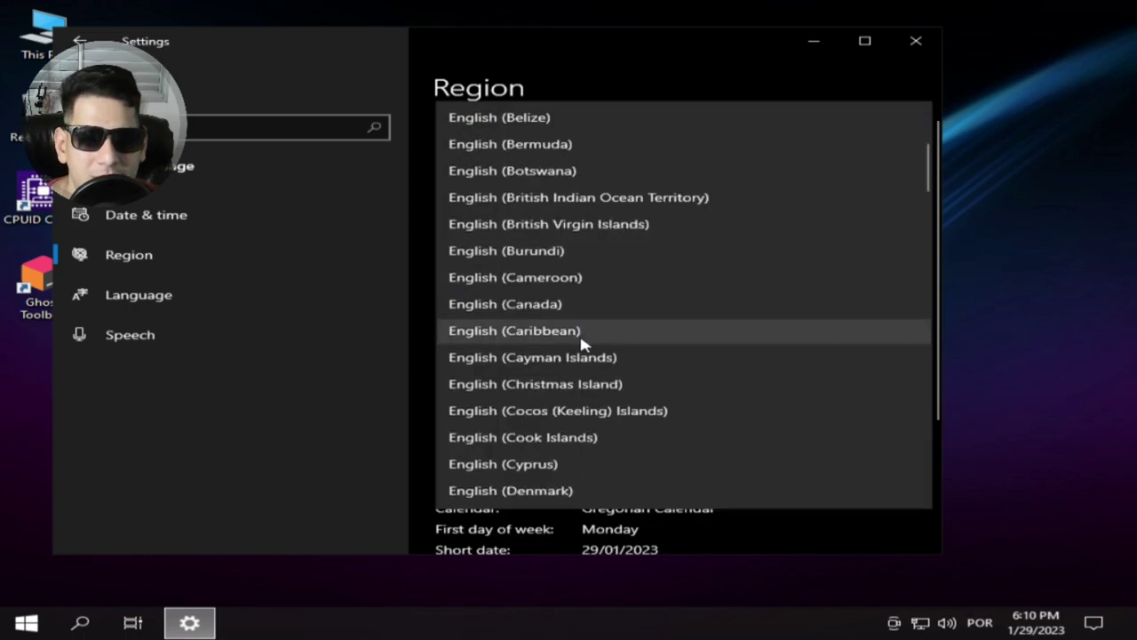
{"action": "scroll", "coordinate": [583, 342], "scroll_direction": "down", "scroll_amount": 15}
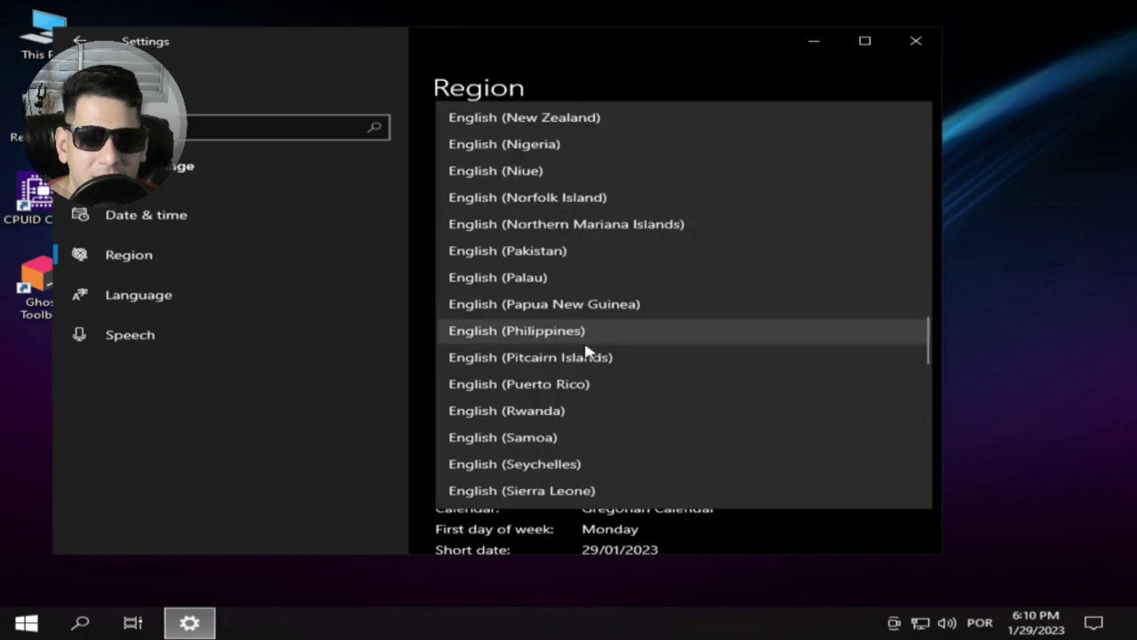
{"action": "scroll", "coordinate": [595, 308], "scroll_direction": "up", "scroll_amount": 15}
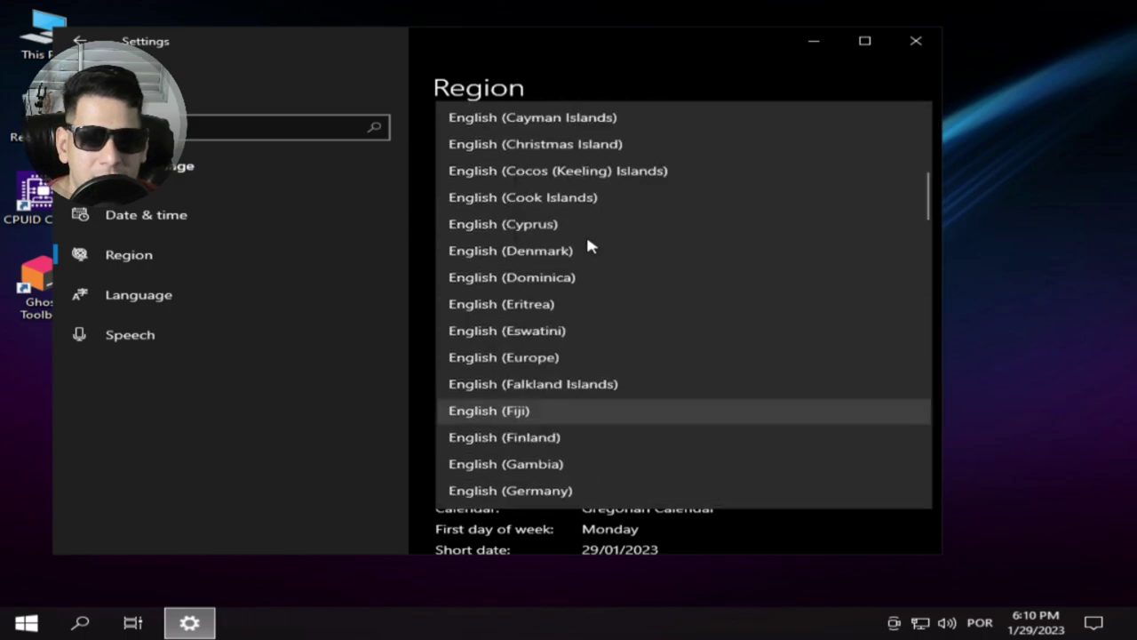
{"action": "scroll", "coordinate": [668, 261], "scroll_direction": "down", "scroll_amount": 10}
{"action": "scroll", "coordinate": [689, 285], "scroll_direction": "up", "scroll_amount": 20}
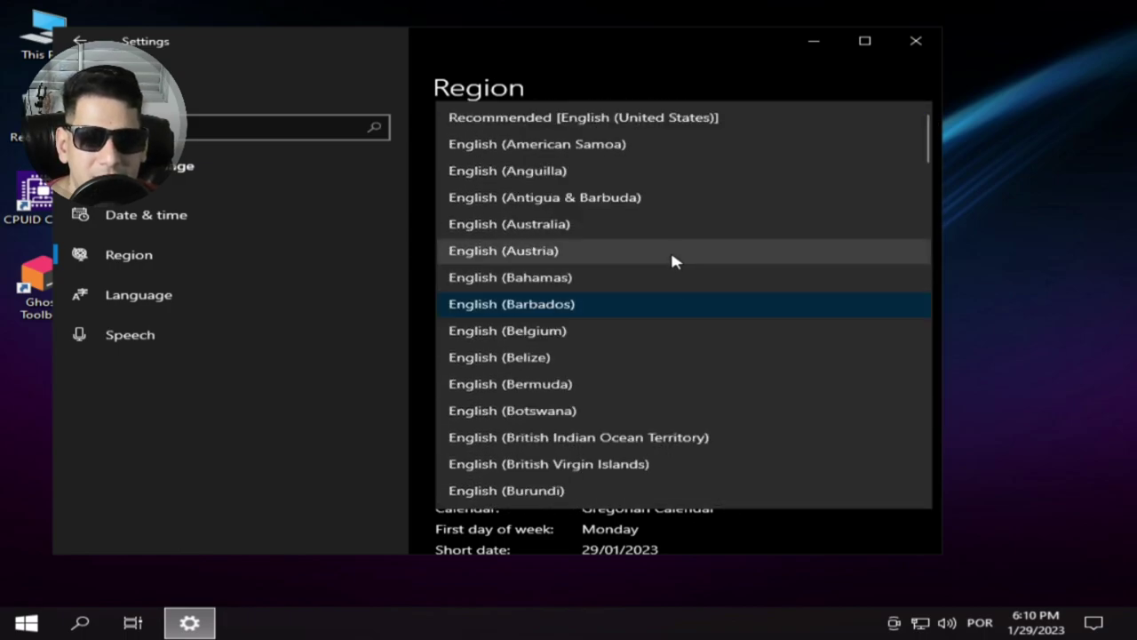
{"action": "scroll", "coordinate": [688, 238], "scroll_direction": "down", "scroll_amount": 18}
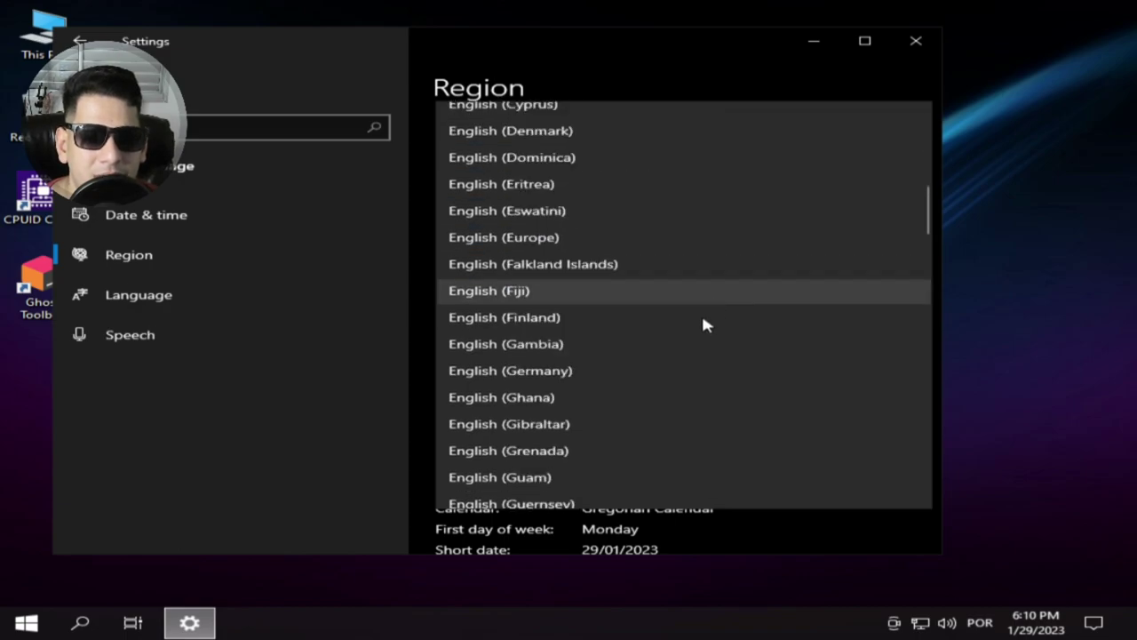
{"action": "scroll", "coordinate": [695, 322], "scroll_direction": "up", "scroll_amount": 17}
{"action": "scroll", "coordinate": [690, 323], "scroll_direction": "down", "scroll_amount": 6}
{"action": "scroll", "coordinate": [683, 330], "scroll_direction": "up", "scroll_amount": 2}
{"action": "scroll", "coordinate": [675, 329], "scroll_direction": "down", "scroll_amount": 4}
{"action": "scroll", "coordinate": [684, 322], "scroll_direction": "down", "scroll_amount": 20}
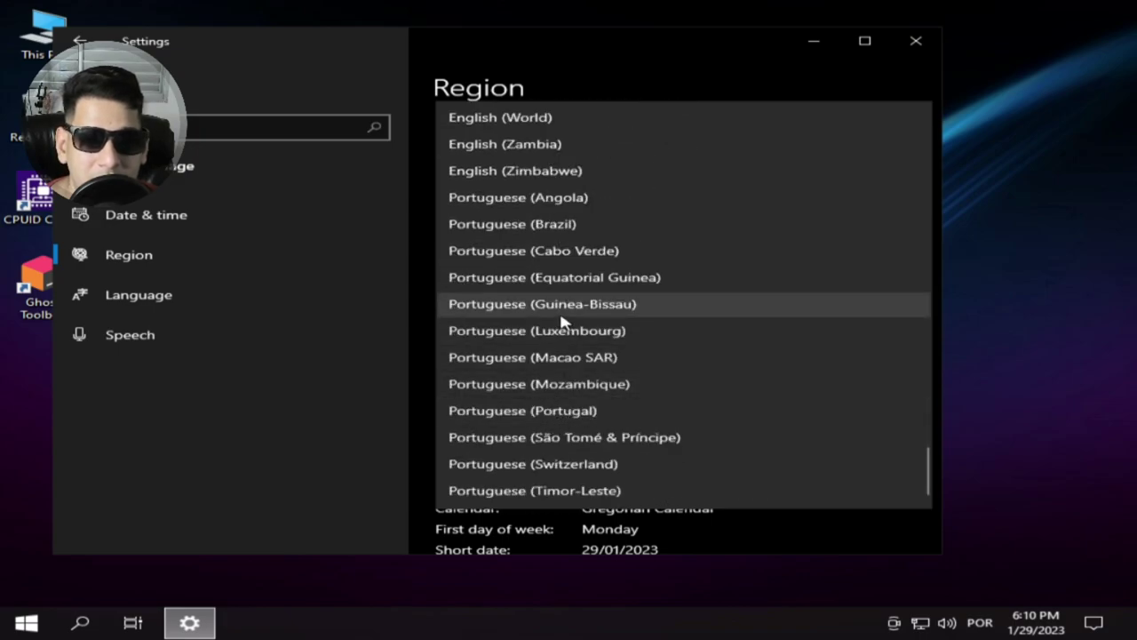
{"action": "left_click", "coordinate": [551, 224]}
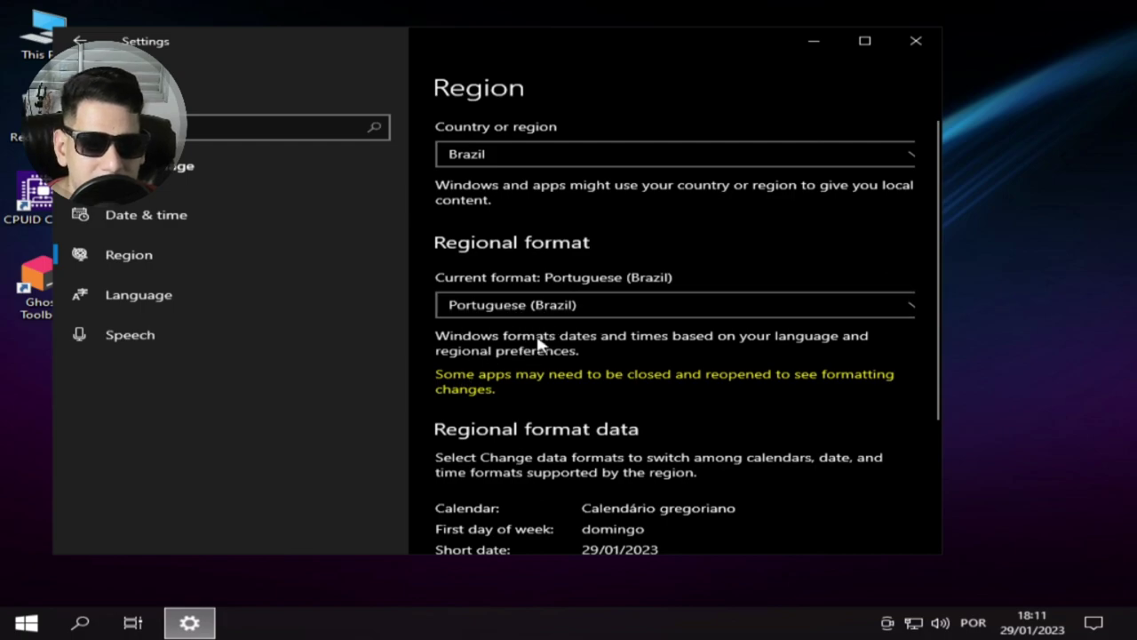
{"action": "scroll", "coordinate": [924, 445], "scroll_direction": "down", "scroll_amount": 5}
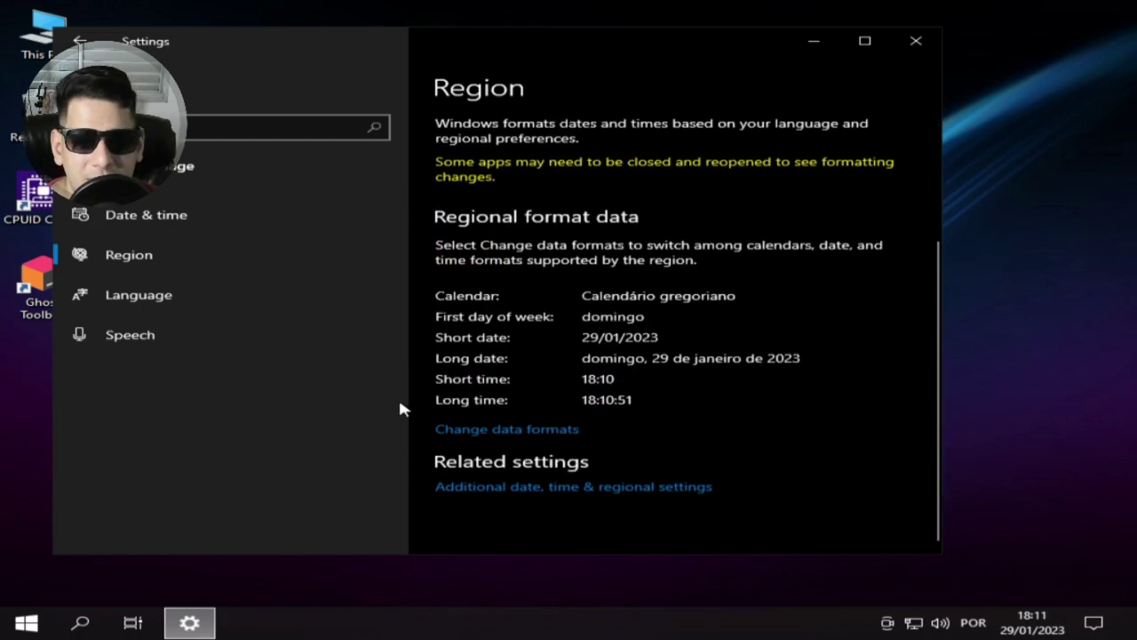
- Check the Language page, then examine the Speech page and its available speech language choices
{"action": "left_click", "coordinate": [132, 306]}
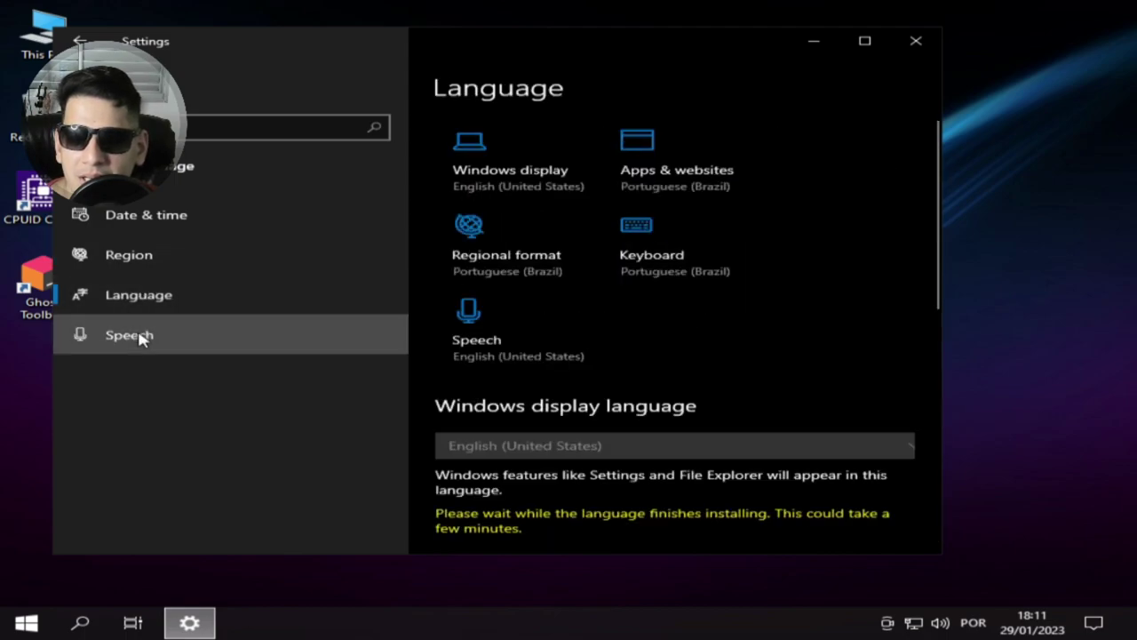
{"action": "left_click", "coordinate": [141, 336]}
{"action": "scroll", "coordinate": [608, 293], "scroll_direction": "down", "scroll_amount": 3}
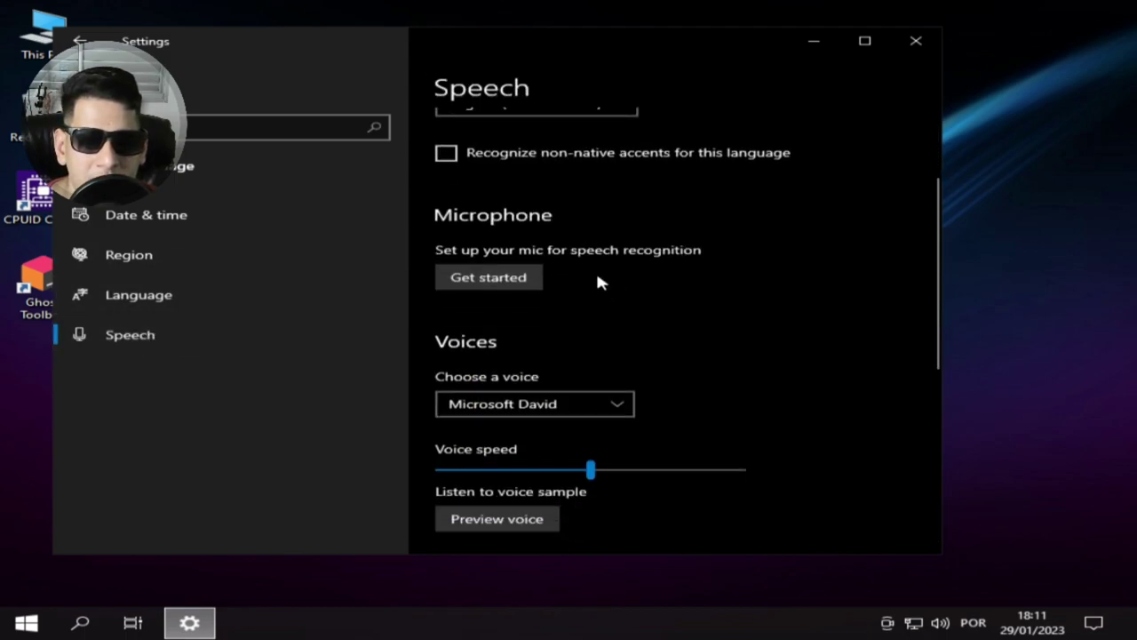
{"action": "scroll", "coordinate": [596, 269], "scroll_direction": "up", "scroll_amount": 2}
{"action": "left_click", "coordinate": [602, 183]}
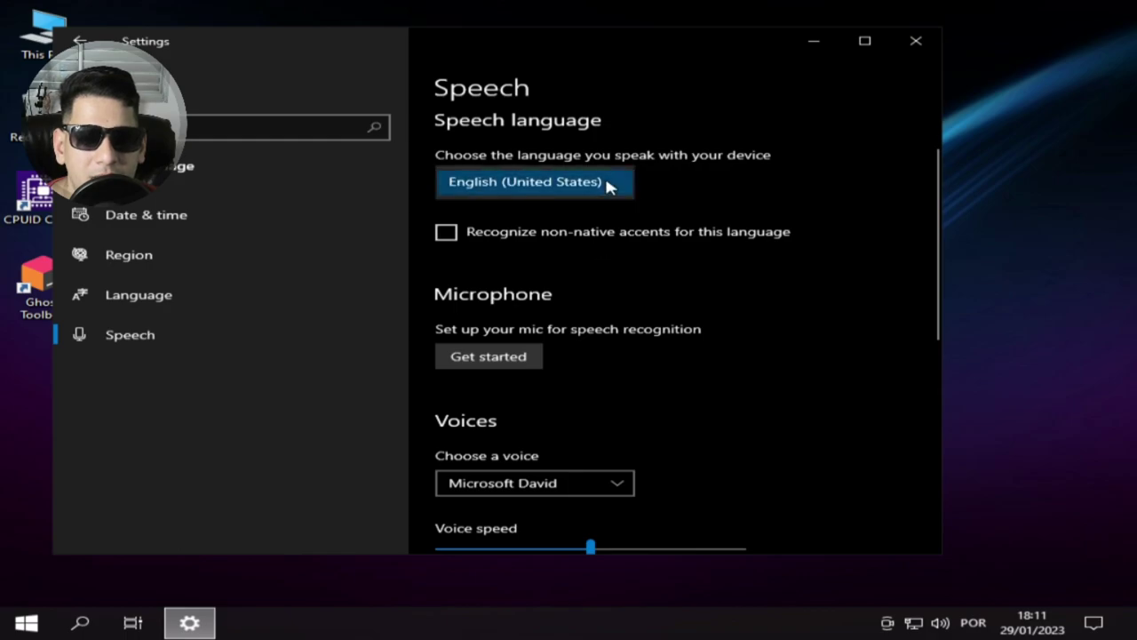
{"action": "left_click", "coordinate": [605, 174]}
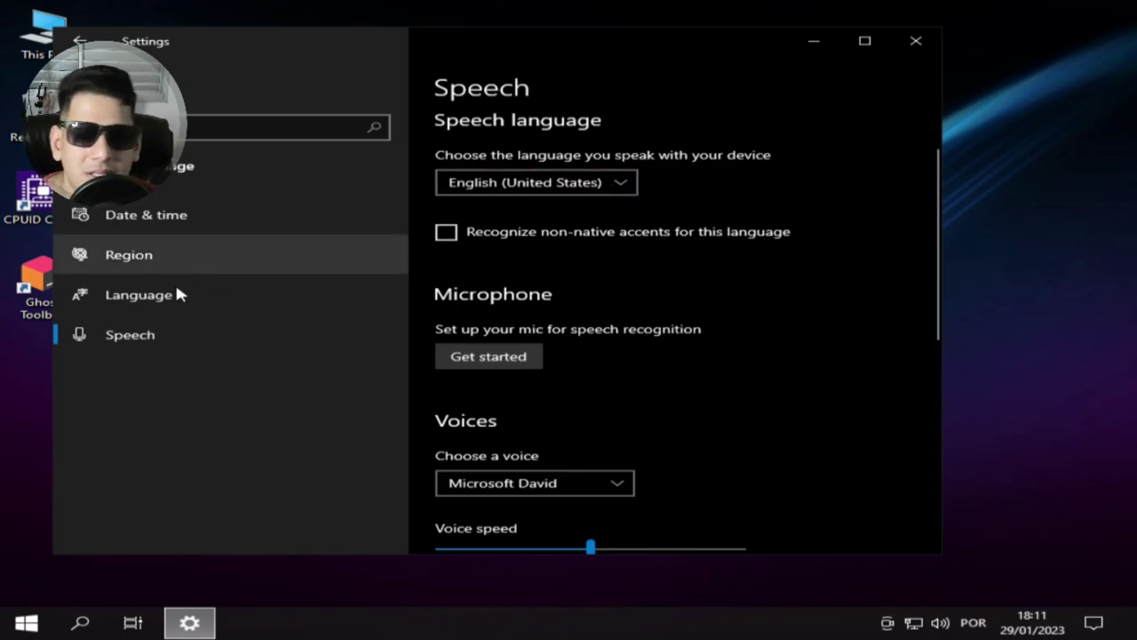
- Remove English (Barbados) from the preferred languages on the Language page, and sign out now to apply the new display language
{"action": "left_click", "coordinate": [80, 299]}
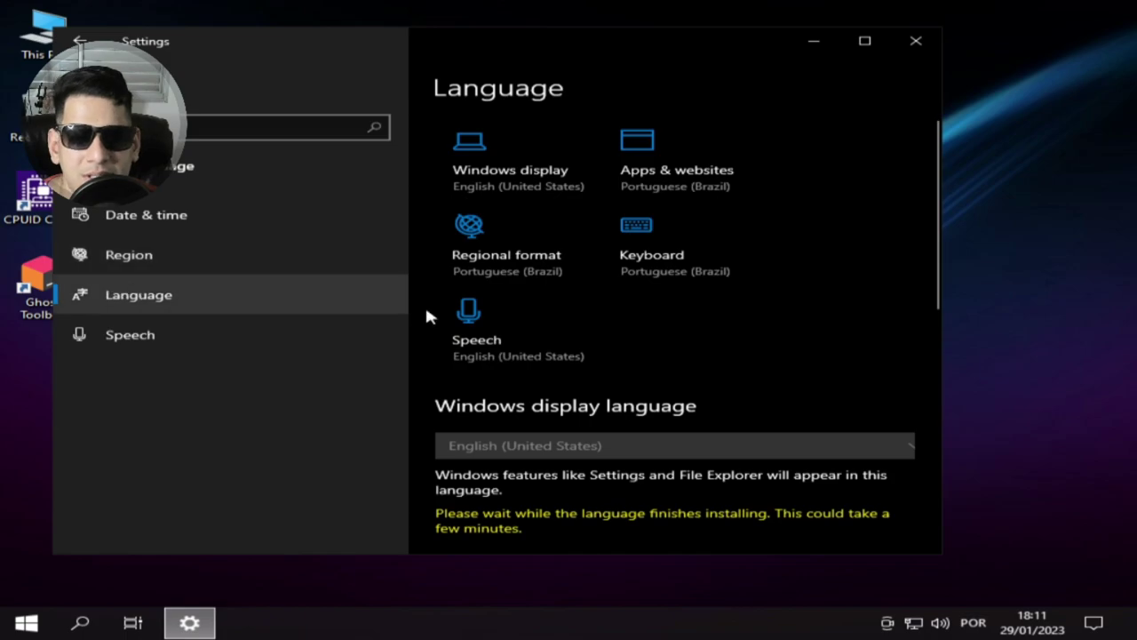
{"action": "scroll", "coordinate": [729, 355], "scroll_direction": "down", "scroll_amount": 2}
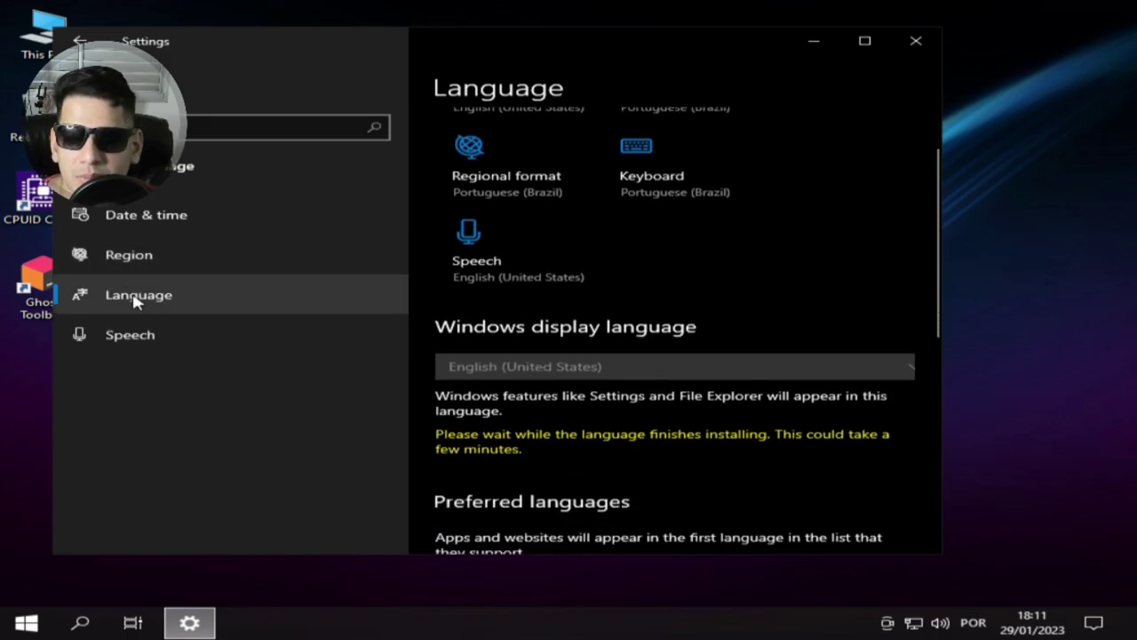
{"action": "scroll", "coordinate": [698, 323], "scroll_direction": "down", "scroll_amount": 2}
{"action": "scroll", "coordinate": [698, 323], "scroll_direction": "up", "scroll_amount": 3}
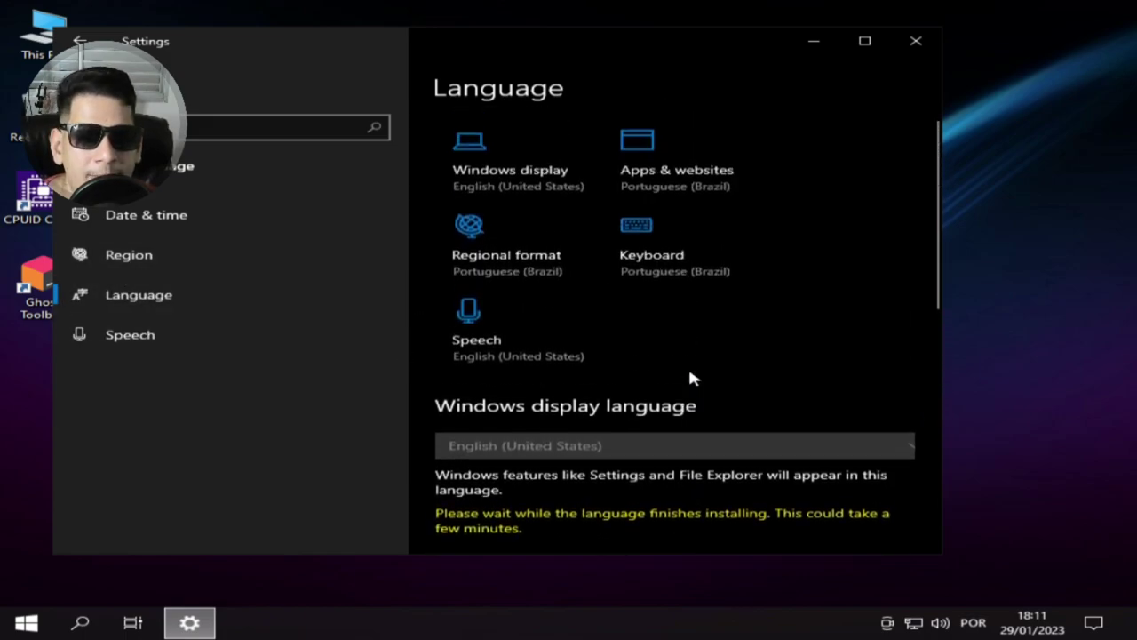
{"action": "scroll", "coordinate": [690, 378], "scroll_direction": "down", "scroll_amount": 1}
{"action": "scroll", "coordinate": [687, 380], "scroll_direction": "down", "scroll_amount": 4}
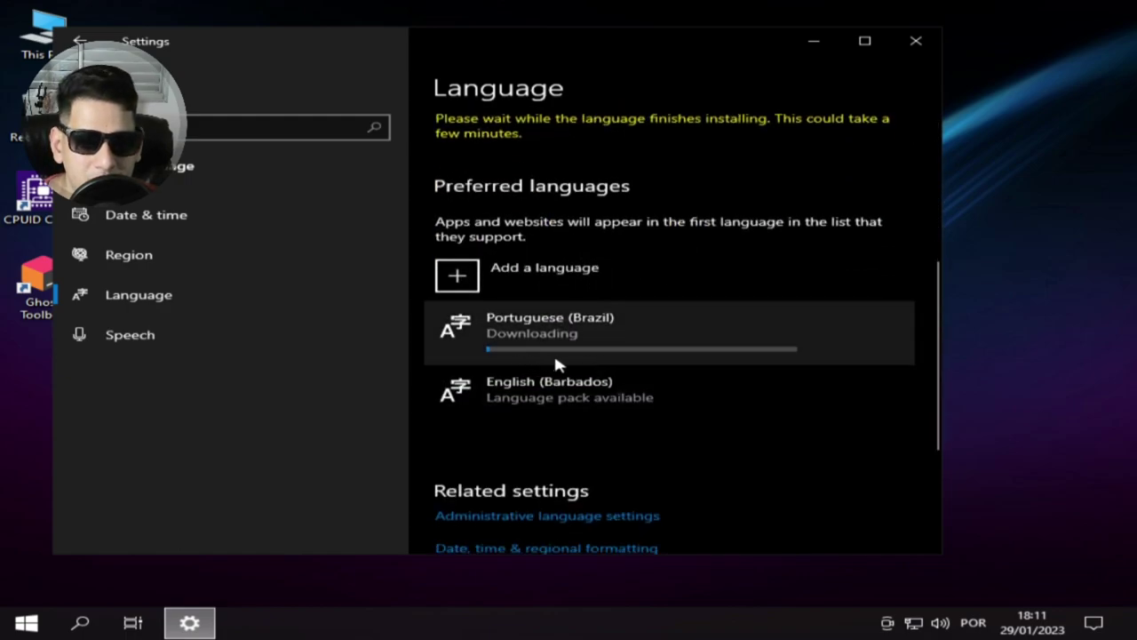
{"action": "left_click", "coordinate": [690, 380]}
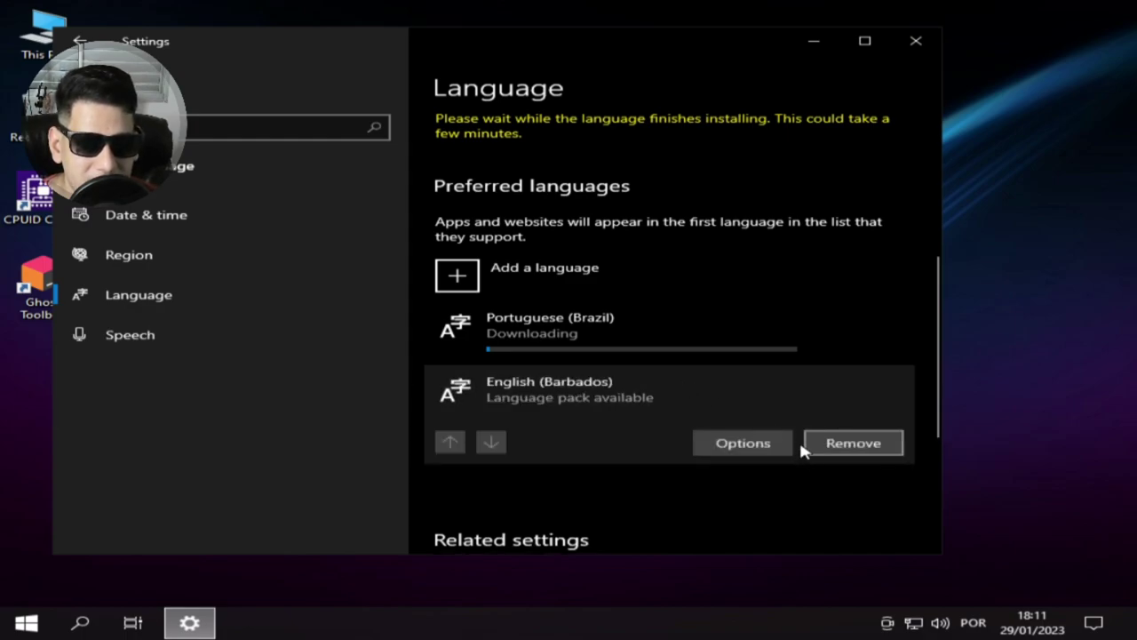
{"action": "left_click", "coordinate": [835, 449]}
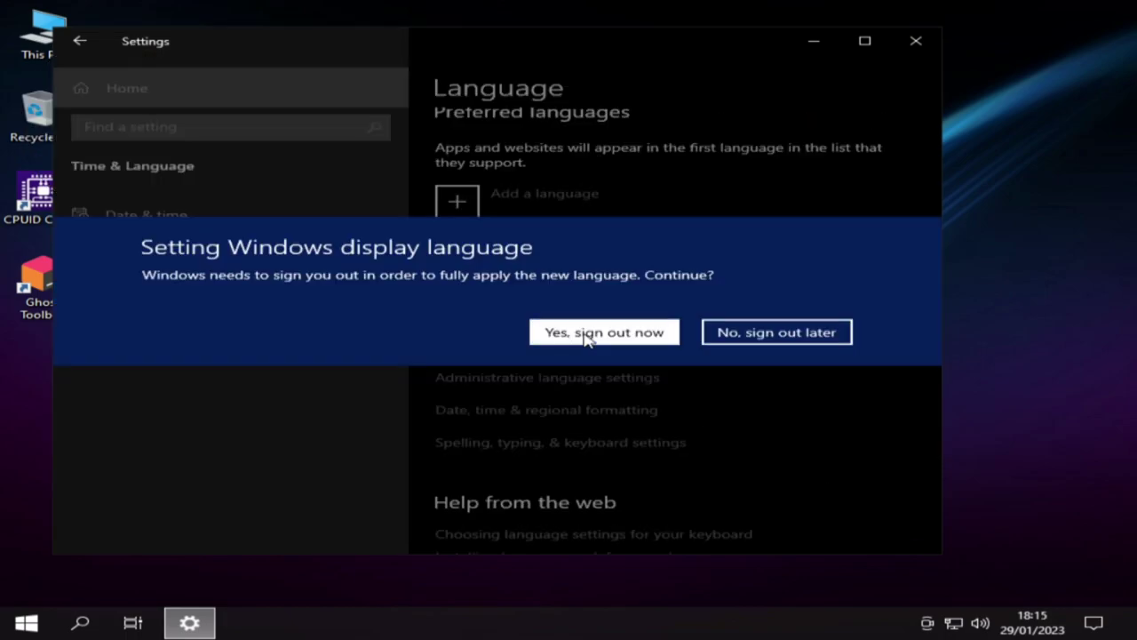
{"action": "left_click", "coordinate": [586, 336]}
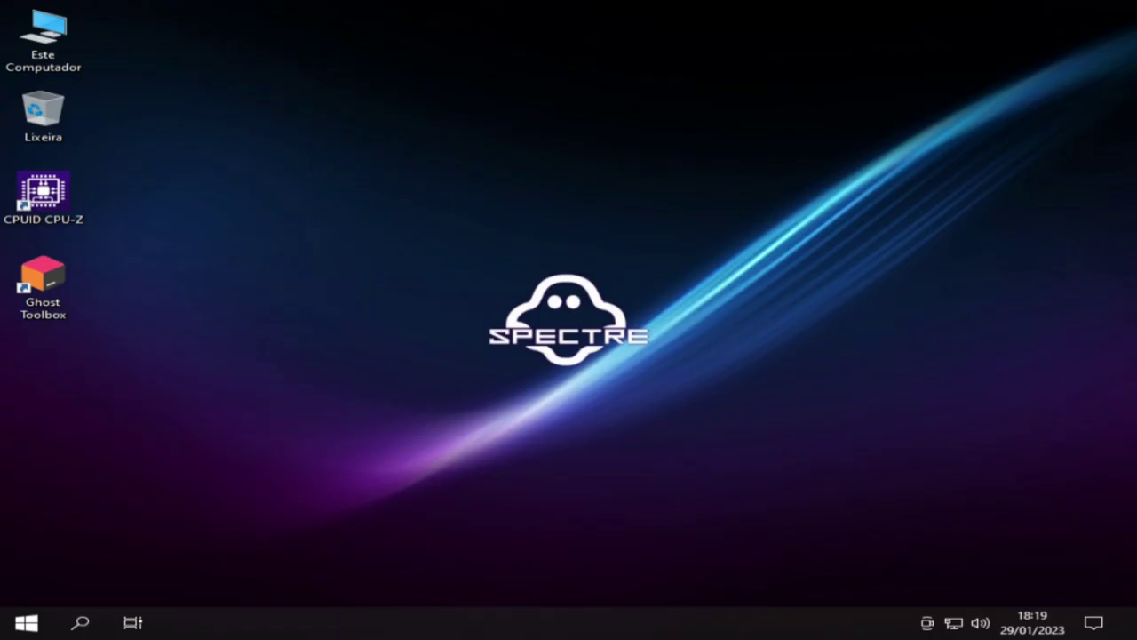
- Open Windows Settings (Configurações), maximize its window and look over the categories in Portuguese
{"action": "left_click", "coordinate": [27, 623]}
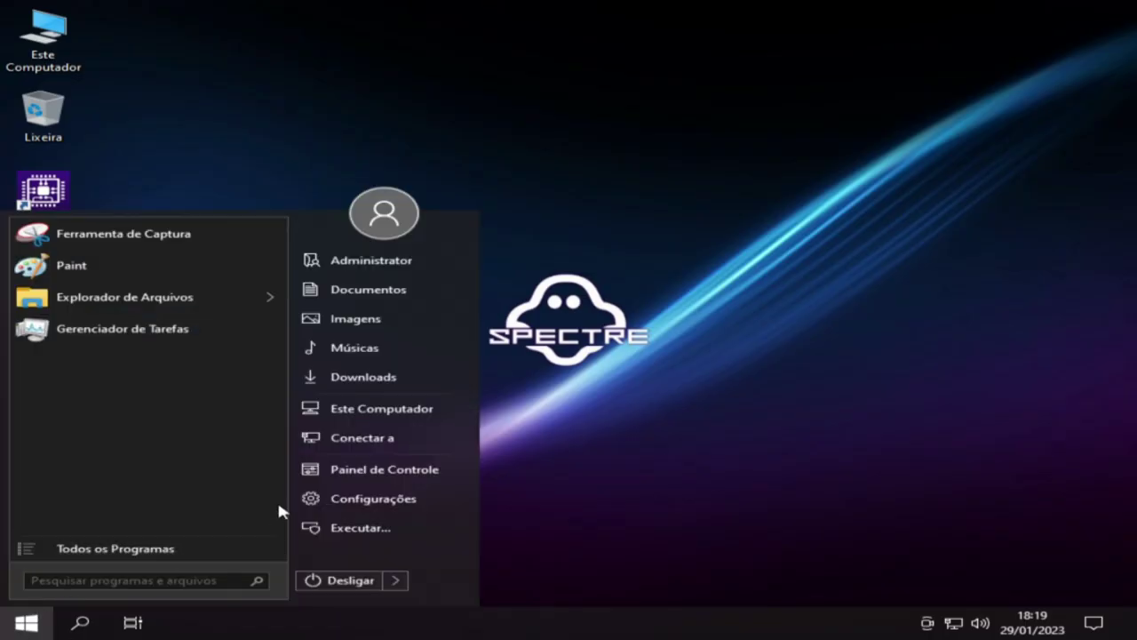
{"action": "left_click", "coordinate": [383, 498]}
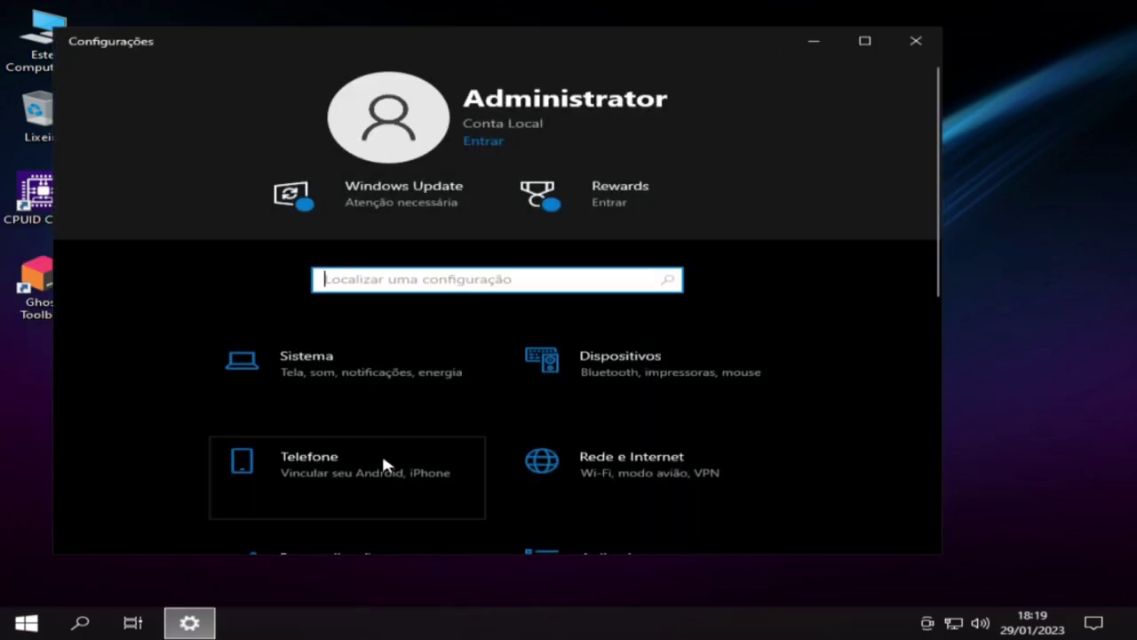
{"action": "scroll", "coordinate": [673, 391], "scroll_direction": "down", "scroll_amount": 5}
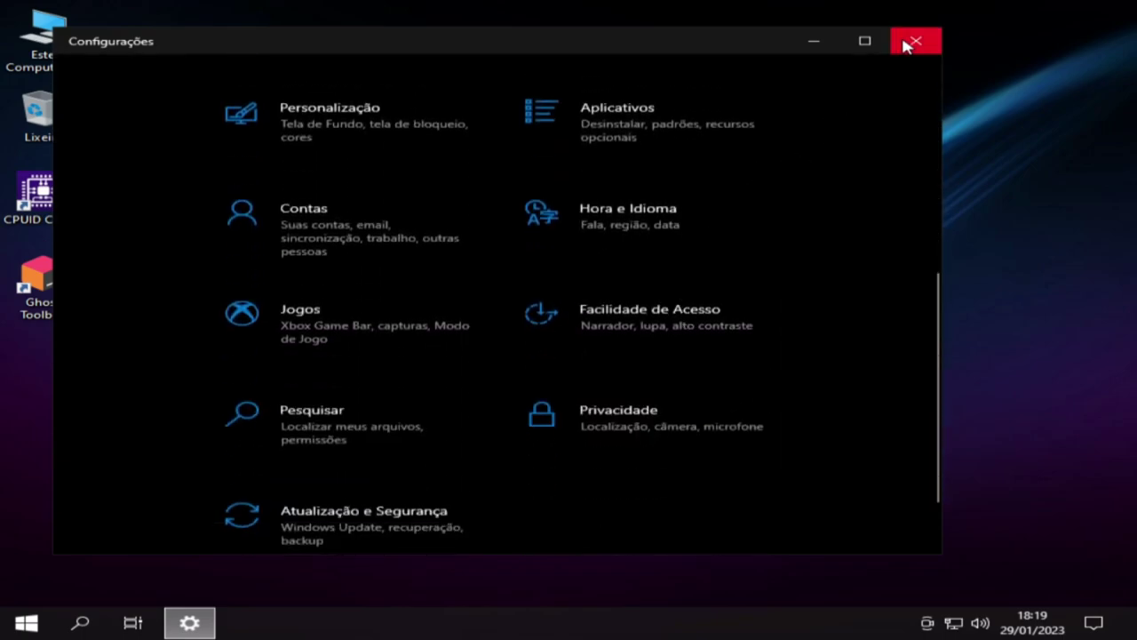
{"action": "left_click", "coordinate": [865, 41]}
{"action": "scroll", "coordinate": [889, 293], "scroll_direction": "up", "scroll_amount": 1}
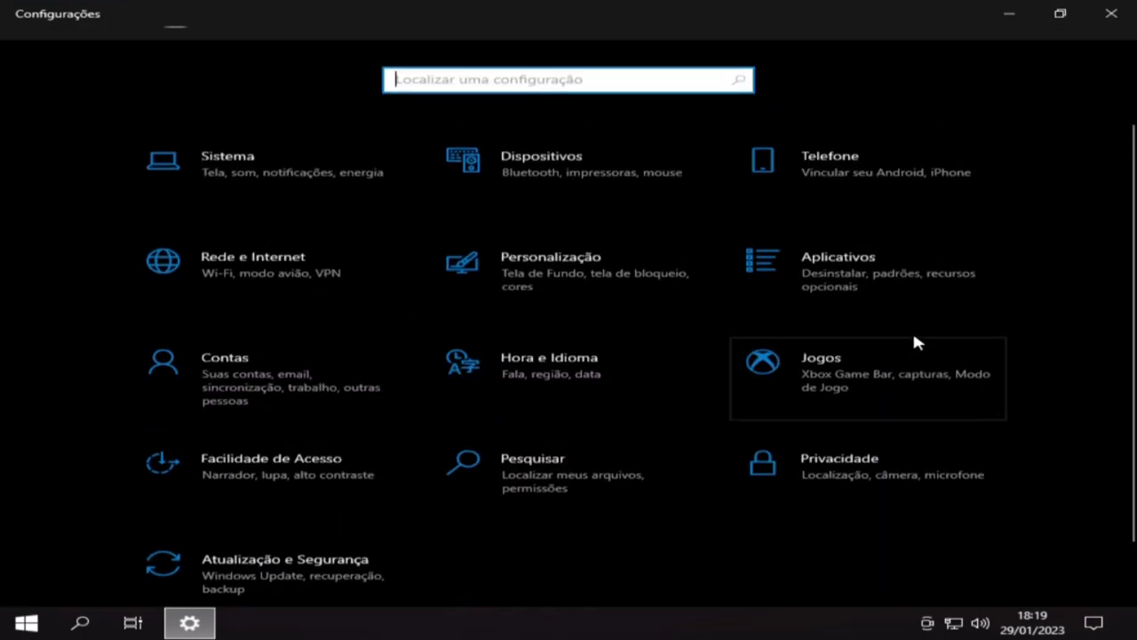
- Review the Idioma page under Hora e Idioma, including the preferred languages, and close Settings
{"action": "left_click", "coordinate": [560, 374]}
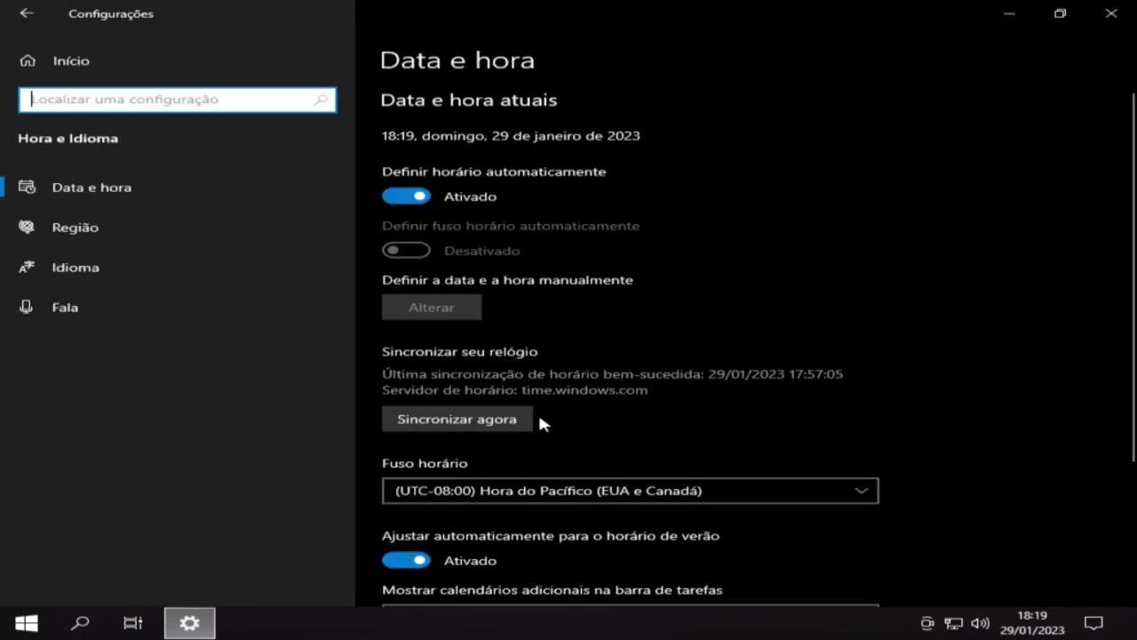
{"action": "left_click", "coordinate": [76, 279]}
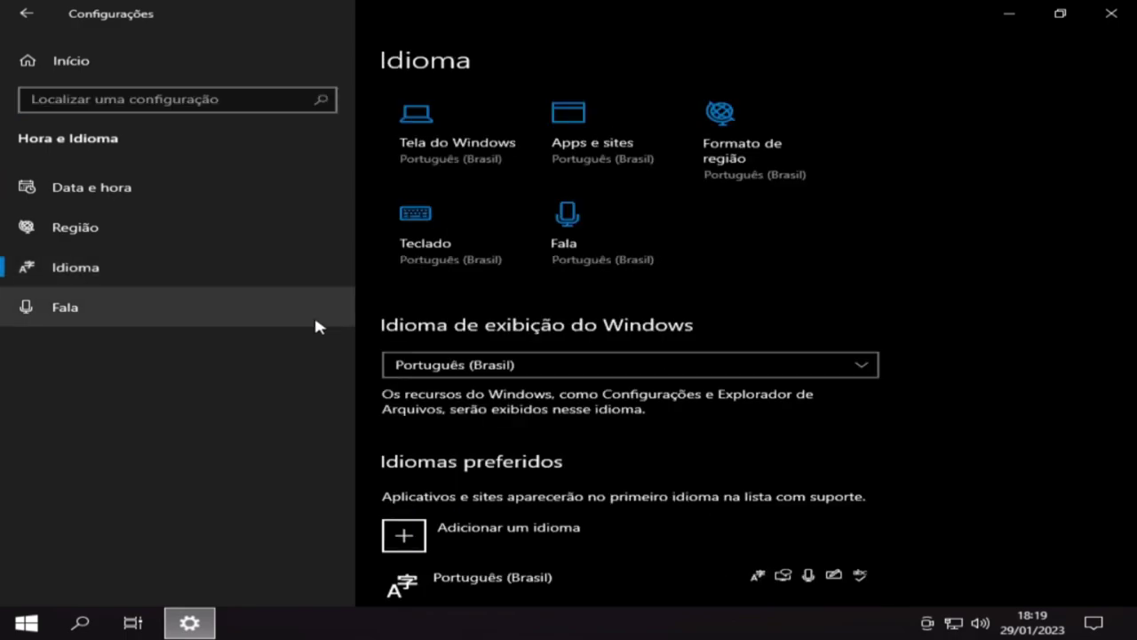
{"action": "scroll", "coordinate": [729, 409], "scroll_direction": "down", "scroll_amount": 2}
{"action": "scroll", "coordinate": [625, 405], "scroll_direction": "down", "scroll_amount": 2}
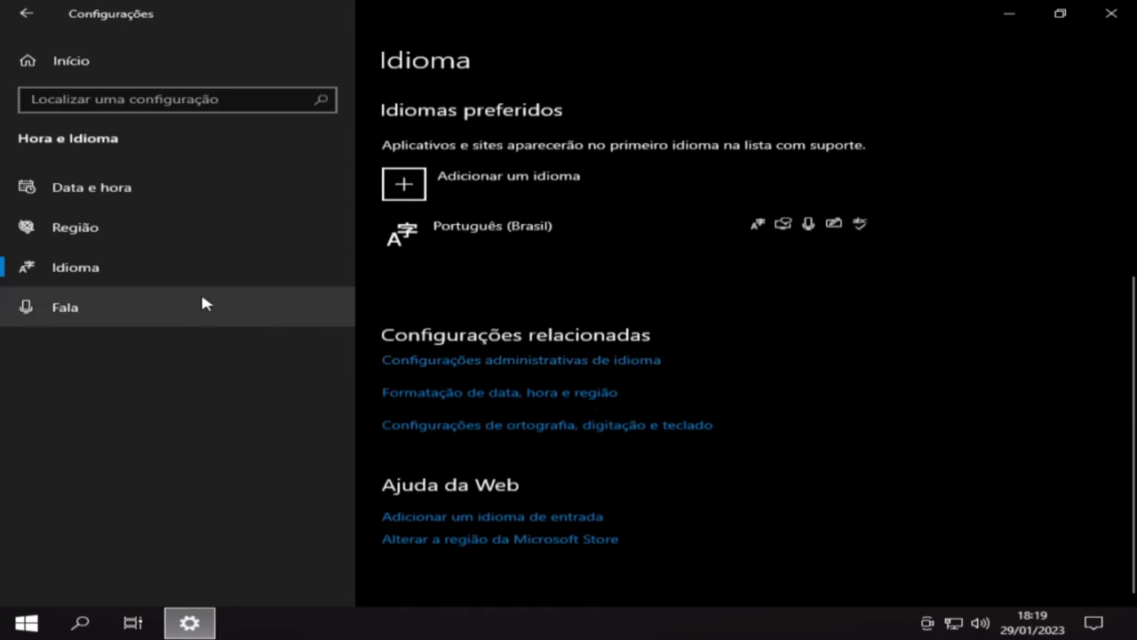
{"action": "left_click", "coordinate": [1111, 13]}
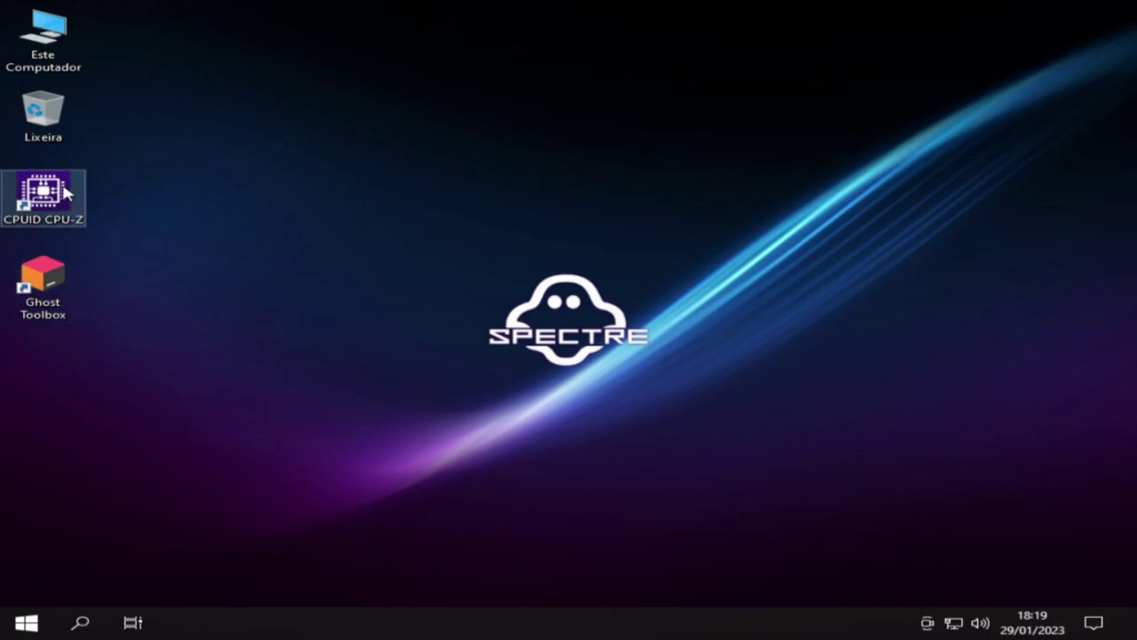
- Move the CPUID CPU-Z desktop shortcut one column over, out of line with the other icons, and launch CPU-Z
{"action": "left_click_drag", "start_coordinate": [40, 203], "coordinate": [143, 188]}
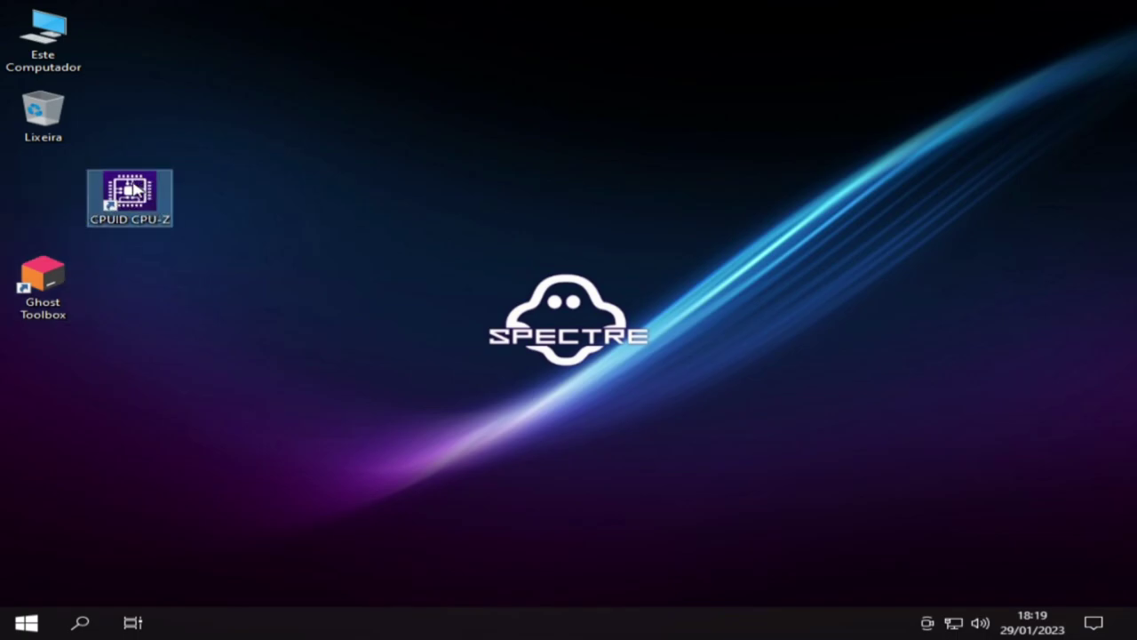
{"action": "double_click", "coordinate": [130, 190]}
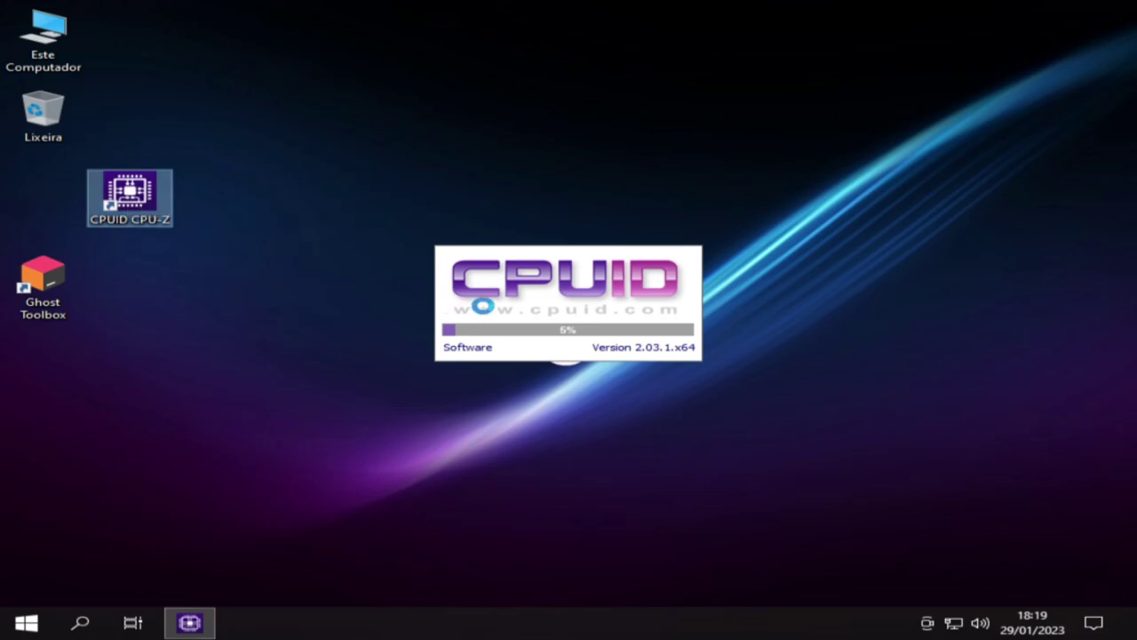
- Pull the Ghost Toolbox shortcut out of the icon column, and review CPU-Z's Mainboard and CPU information and its tools list before closing it
{"action": "left_click_drag", "start_coordinate": [69, 291], "coordinate": [308, 159]}
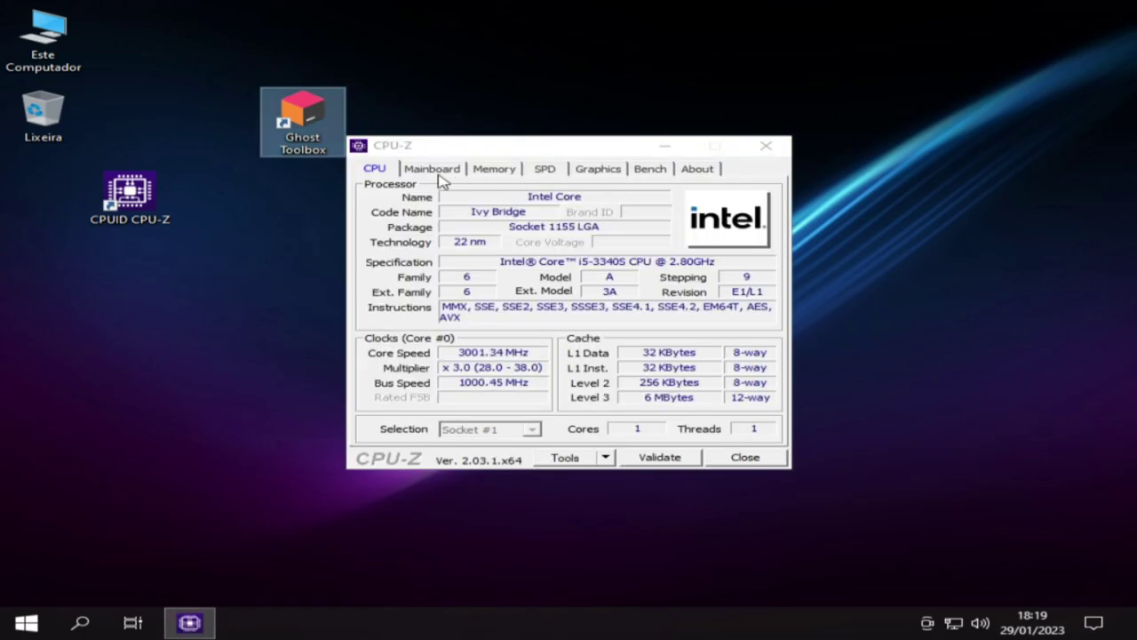
{"action": "left_click", "coordinate": [433, 171]}
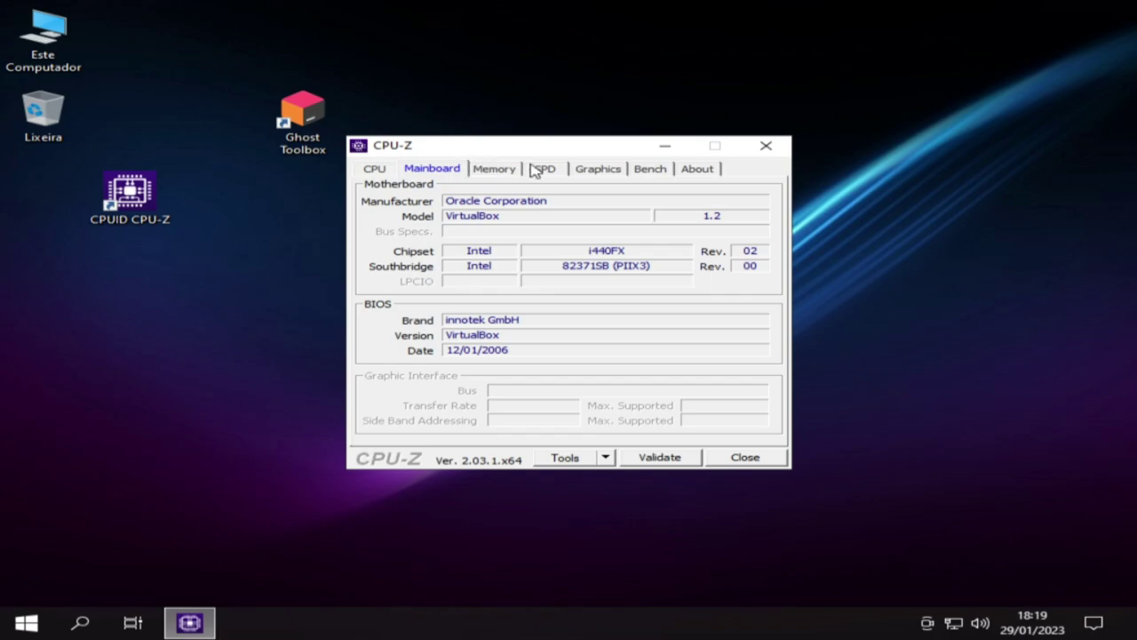
{"action": "left_click", "coordinate": [604, 457]}
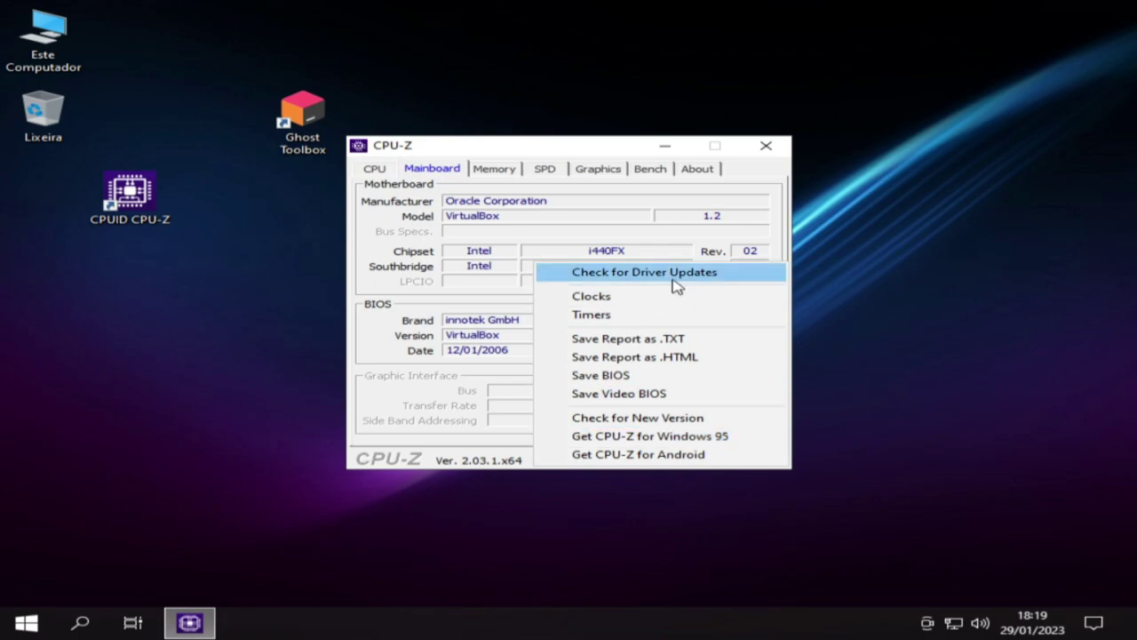
{"action": "left_click", "coordinate": [384, 172]}
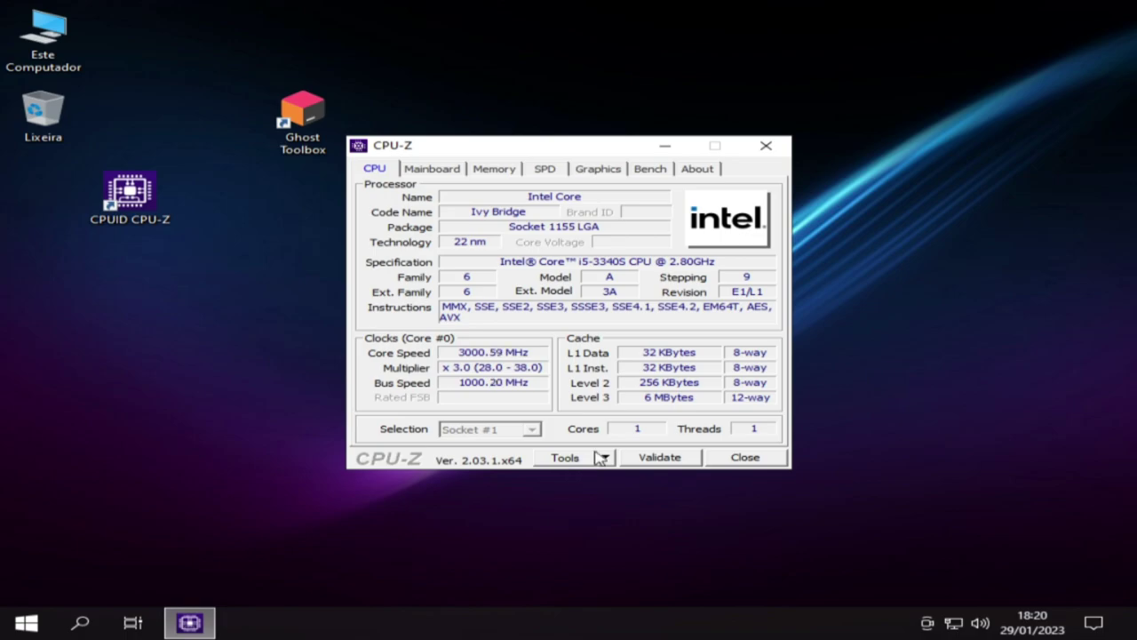
{"action": "left_click", "coordinate": [769, 148]}
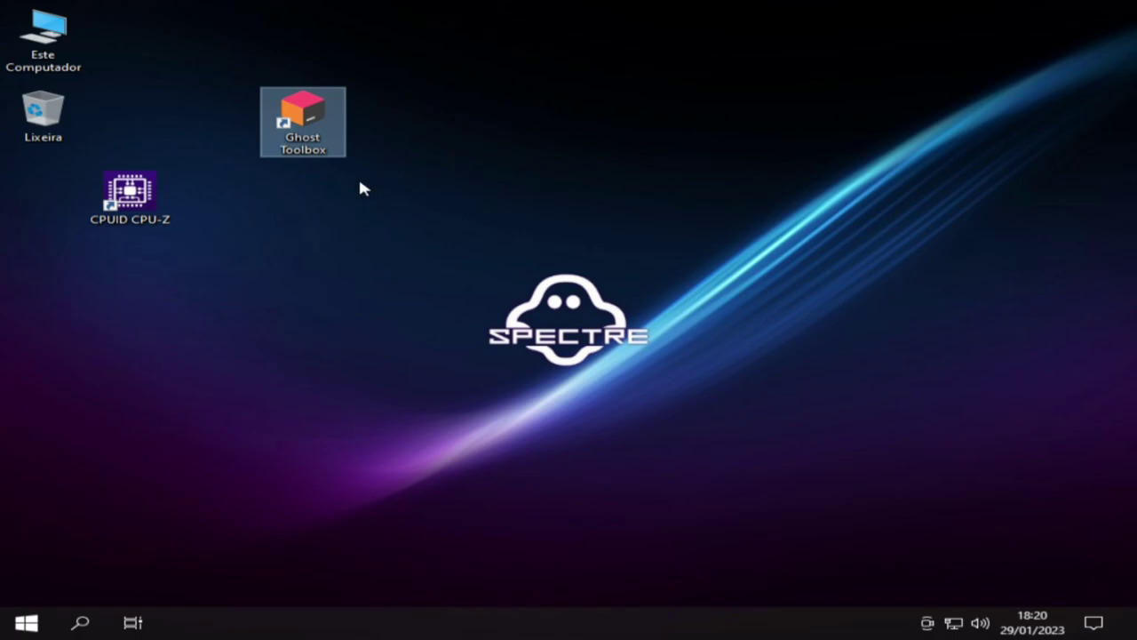
- Return the CPUID CPU-Z shortcut to the first desktop column and place the Ghost Toolbox shortcut in the third column, one row below it
{"action": "left_click_drag", "start_coordinate": [140, 199], "coordinate": [53, 199]}
{"action": "left_click_drag", "start_coordinate": [297, 145], "coordinate": [220, 294]}
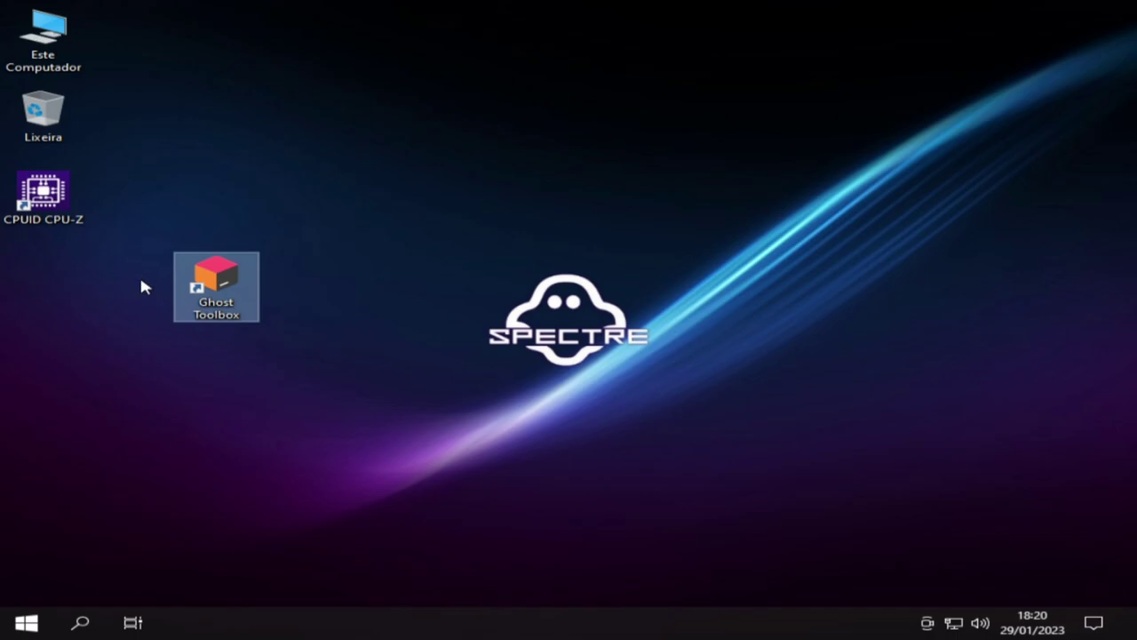
- Launch Ghost Toolbox from its desktop shortcut and maximize its console window, leaving no console text selected
{"action": "double_click", "coordinate": [216, 293]}
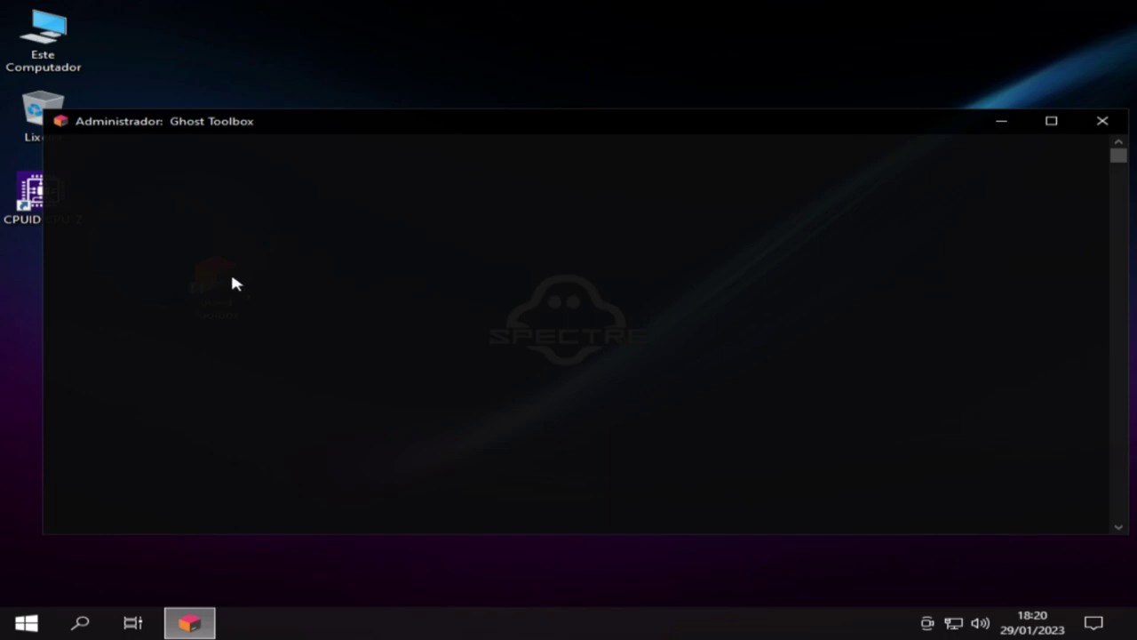
{"action": "left_click", "coordinate": [1049, 125]}
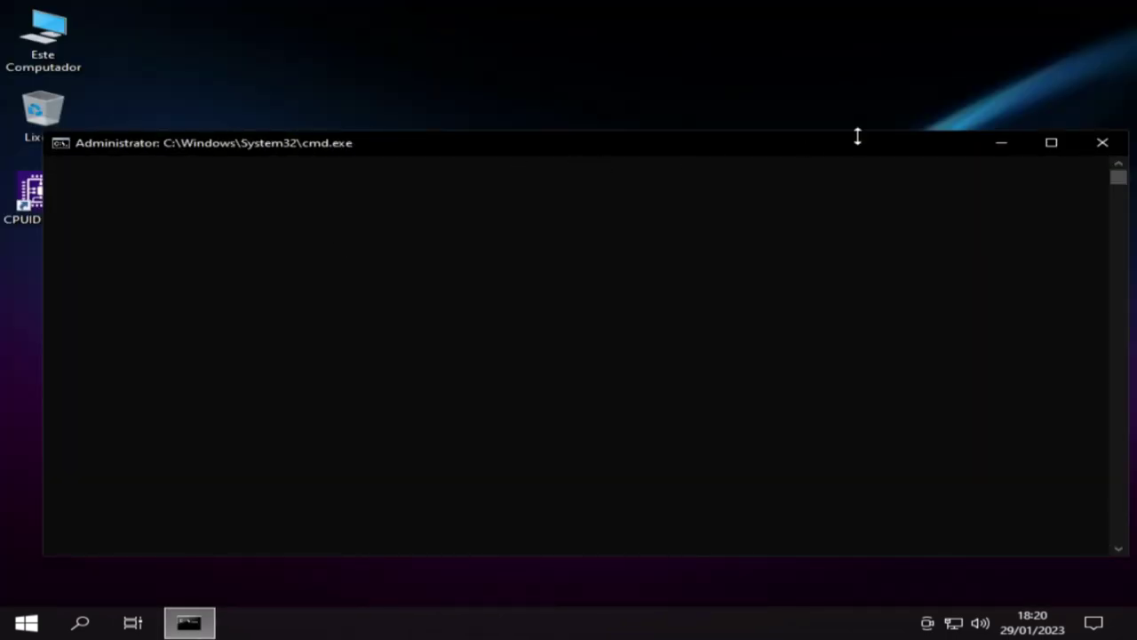
{"action": "left_click", "coordinate": [1049, 143]}
{"action": "left_click_drag", "start_coordinate": [380, 212], "coordinate": [340, 214]}
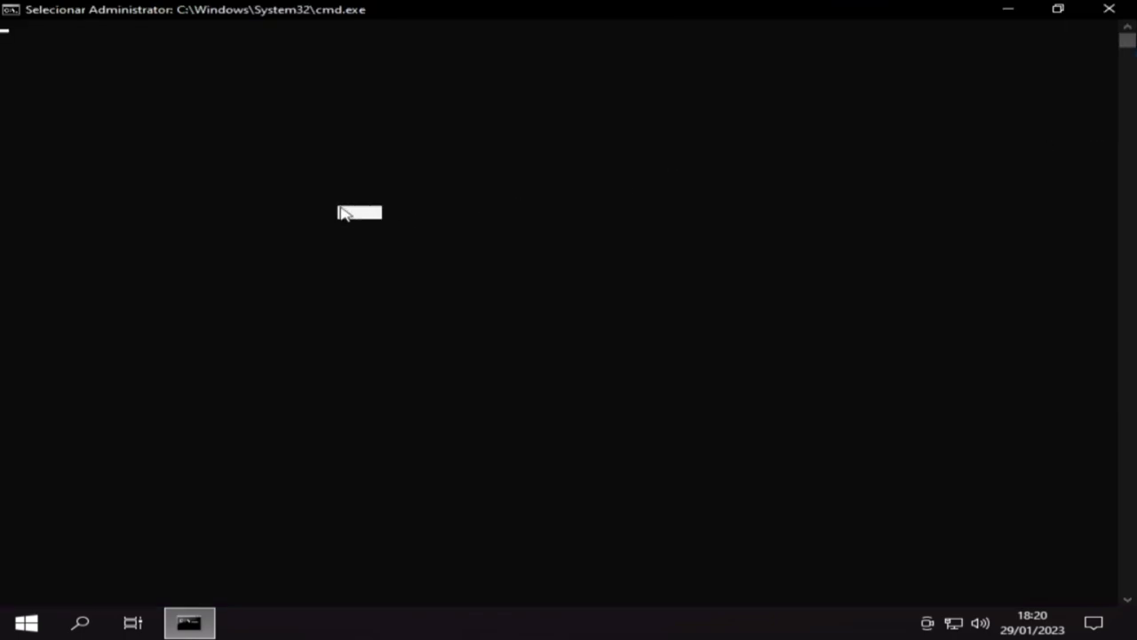
{"action": "right_click", "coordinate": [343, 213]}
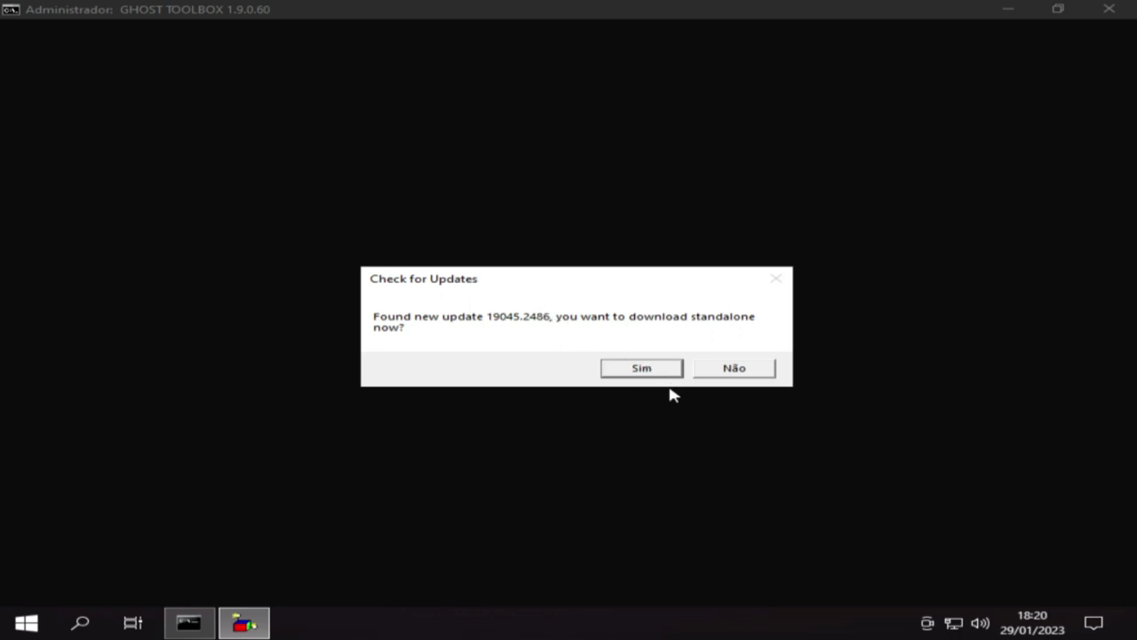
- Decline the standalone download of update 19045.2486 and clear any console text selection so the Ghost Toolbox option list loads
{"action": "left_click", "coordinate": [749, 370]}
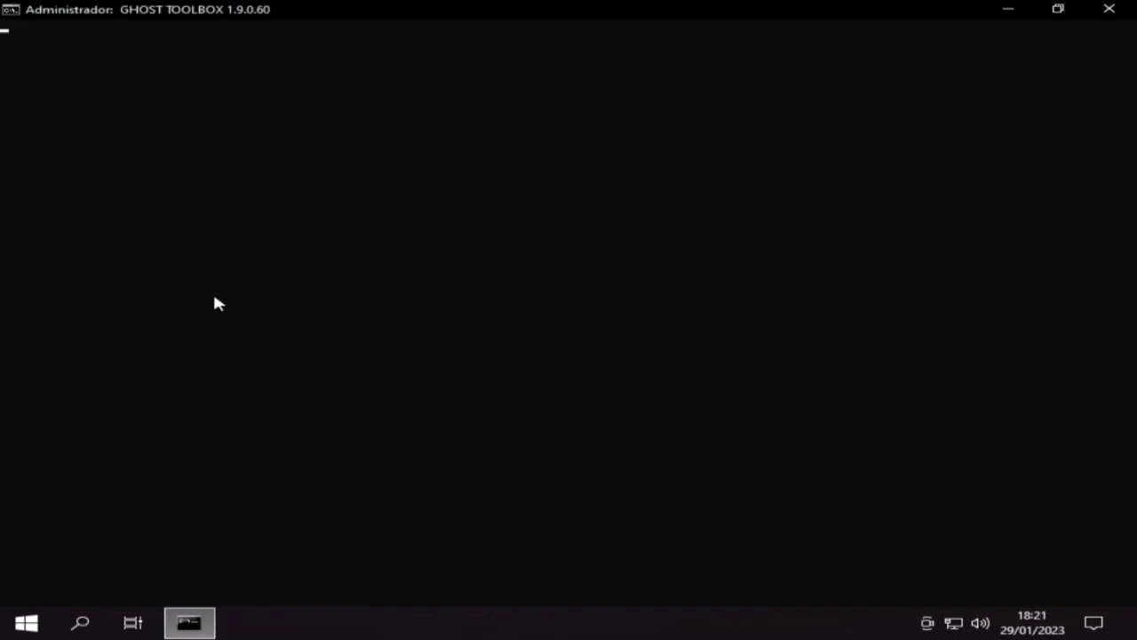
{"action": "left_click_drag", "start_coordinate": [436, 172], "coordinate": [431, 185]}
{"action": "left_click_drag", "start_coordinate": [391, 225], "coordinate": [373, 215]}
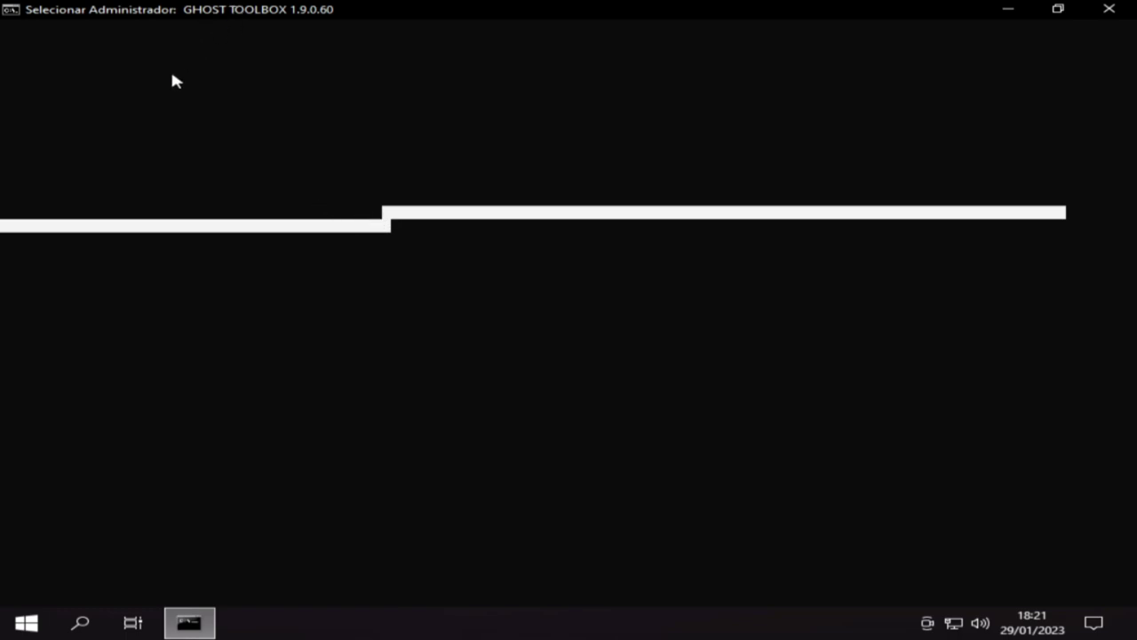
{"action": "left_click", "coordinate": [163, 91]}
{"action": "right_click", "coordinate": [163, 90]}
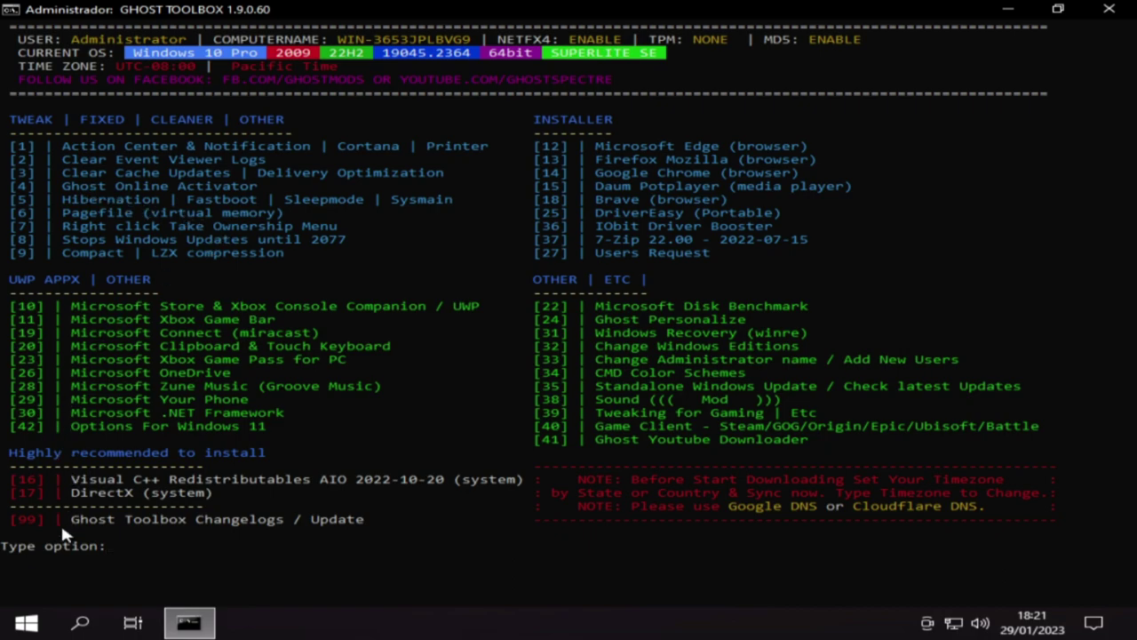
- Open the Windows Control Panel (Painel de Controle) while keeping Ghost Toolbox running
{"action": "left_click", "coordinate": [30, 624]}
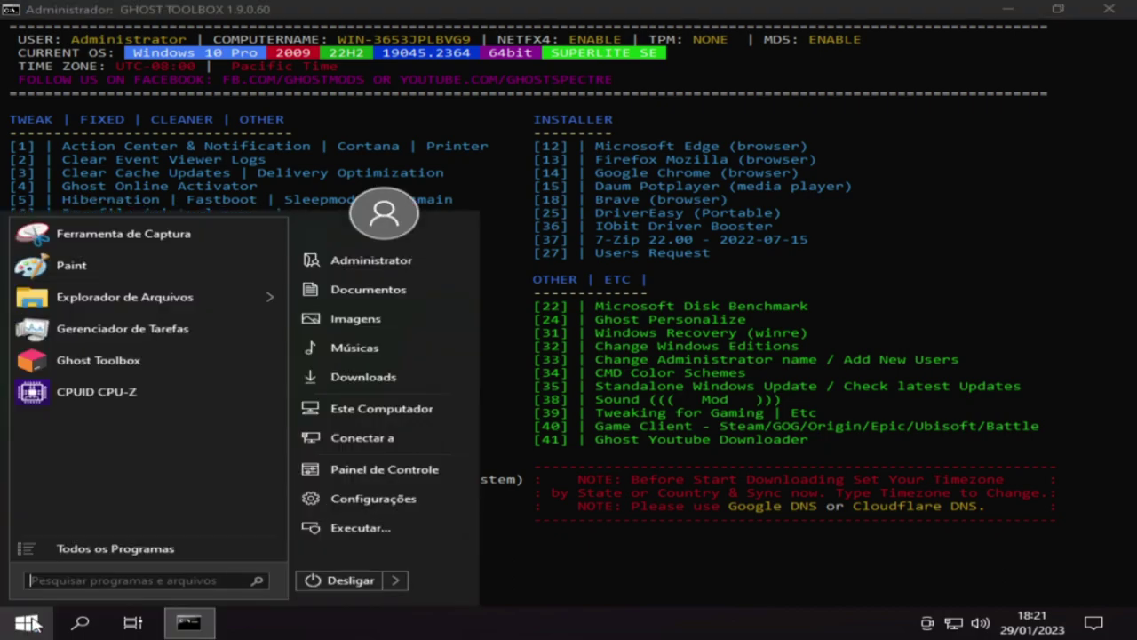
{"action": "left_click", "coordinate": [380, 469]}
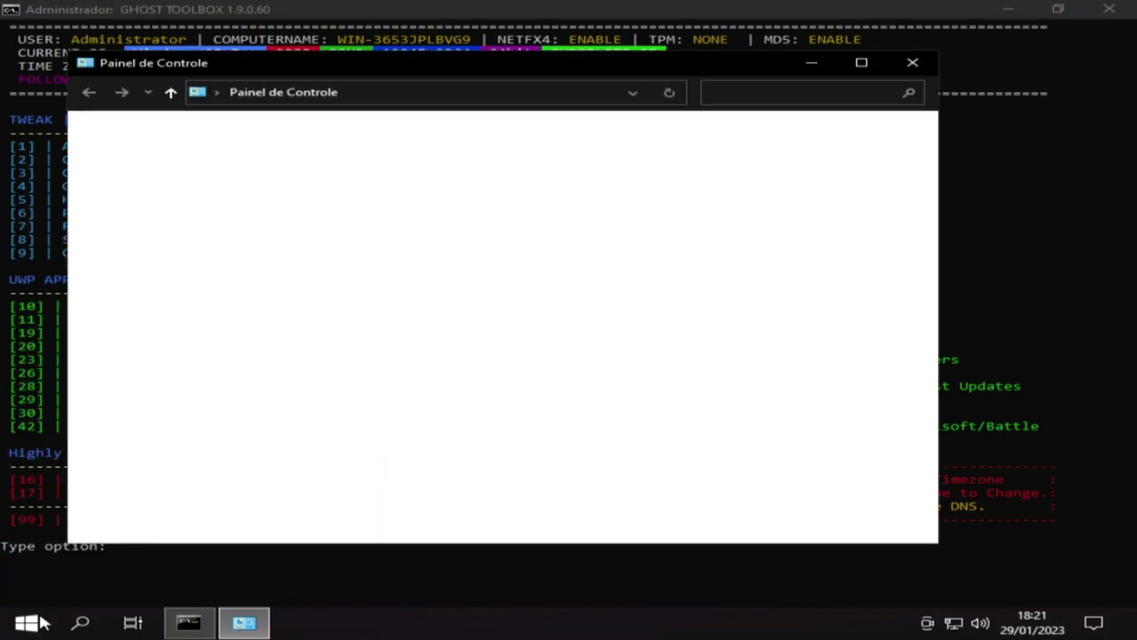